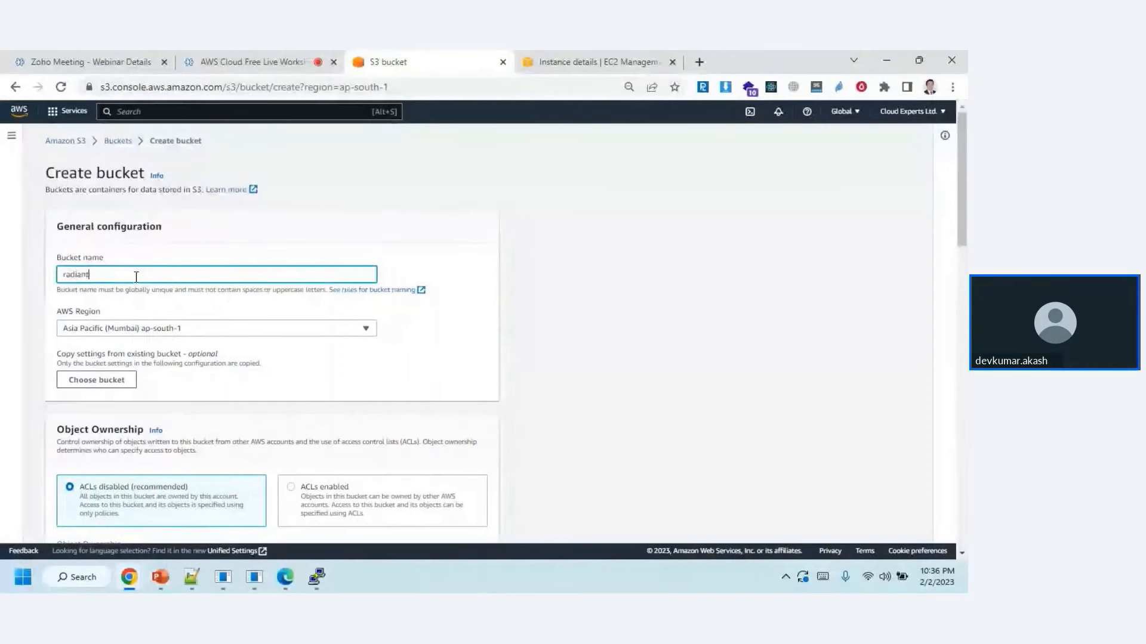
# Step: Enter radiantit.net as the name of the new bucket
pyautogui.press('BackSpace')
pyautogui.write('it.net')
pyautogui.press('Right')
pyautogui.press('Right')
pyautogui.press('Left')
pyautogui.press('Left')
pyautogui.press('Right')
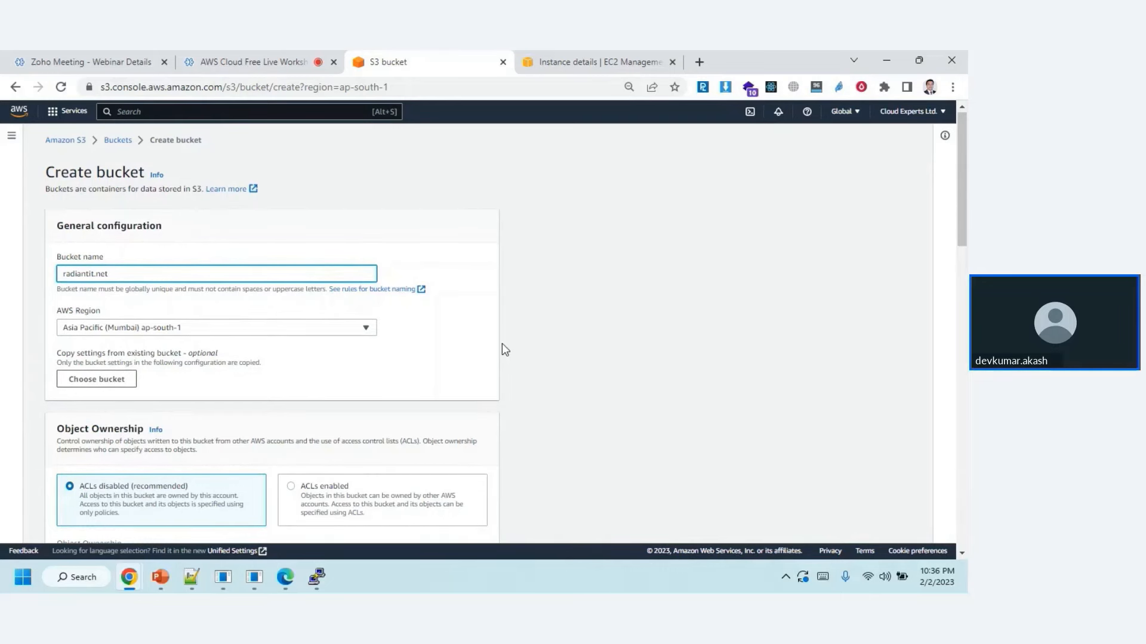
# Step: Create the bucket with the remaining settings at their defaults and dismiss the success notification
pyautogui.scroll(-10, 502, 344)
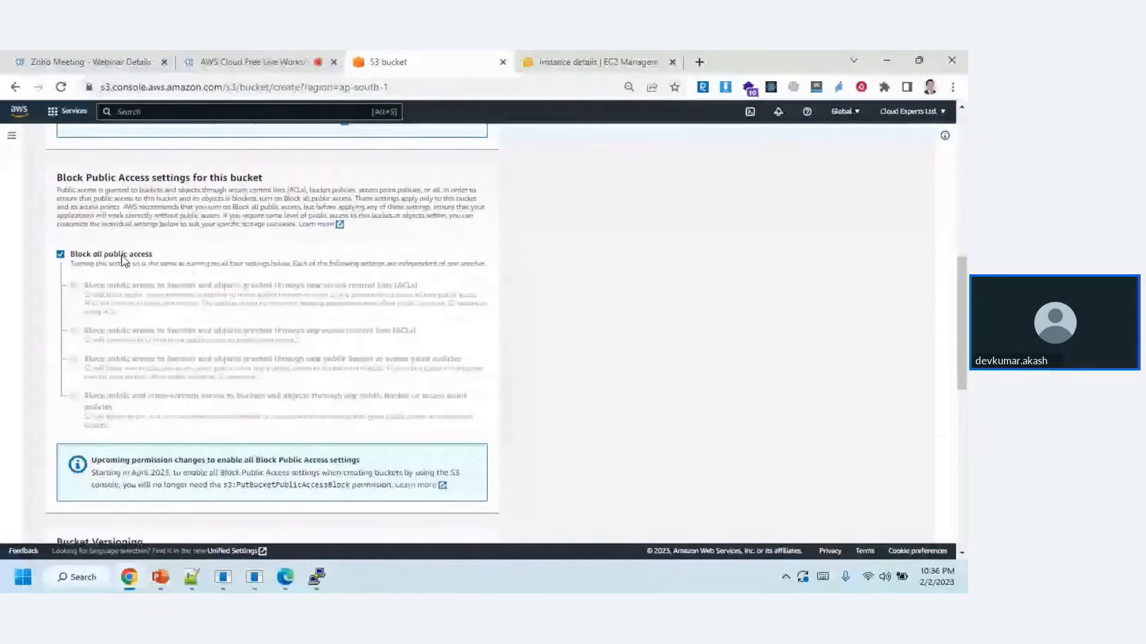
pyautogui.scroll(-1, 289, 325)
pyautogui.scroll(-9, 289, 325)
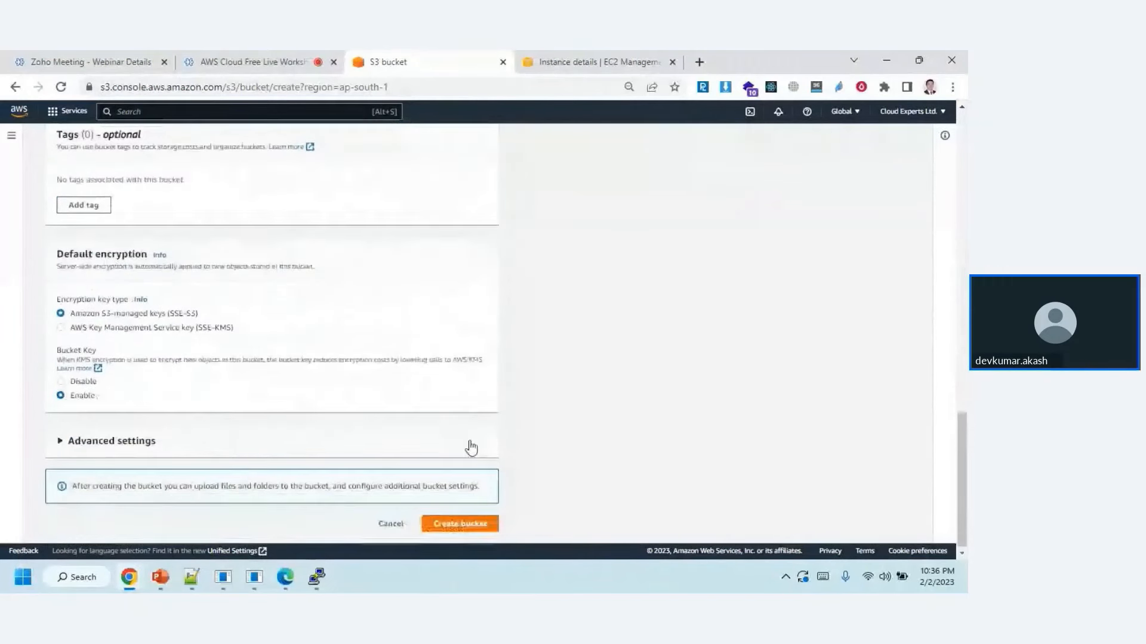
pyautogui.click(455, 526)
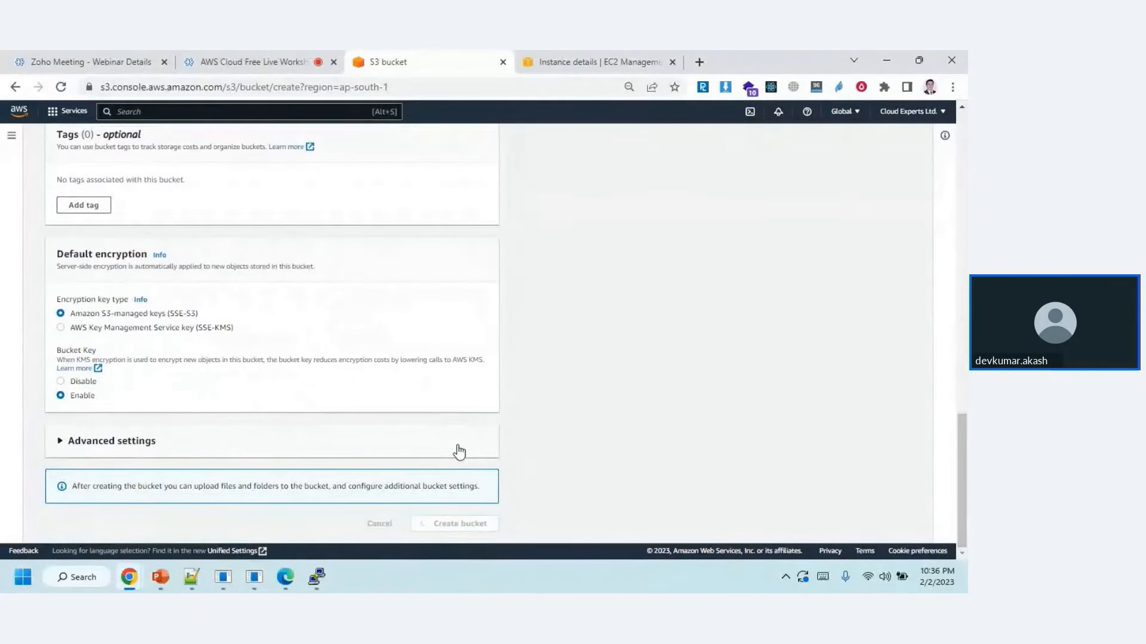
pyautogui.scroll(10, 310, 396)
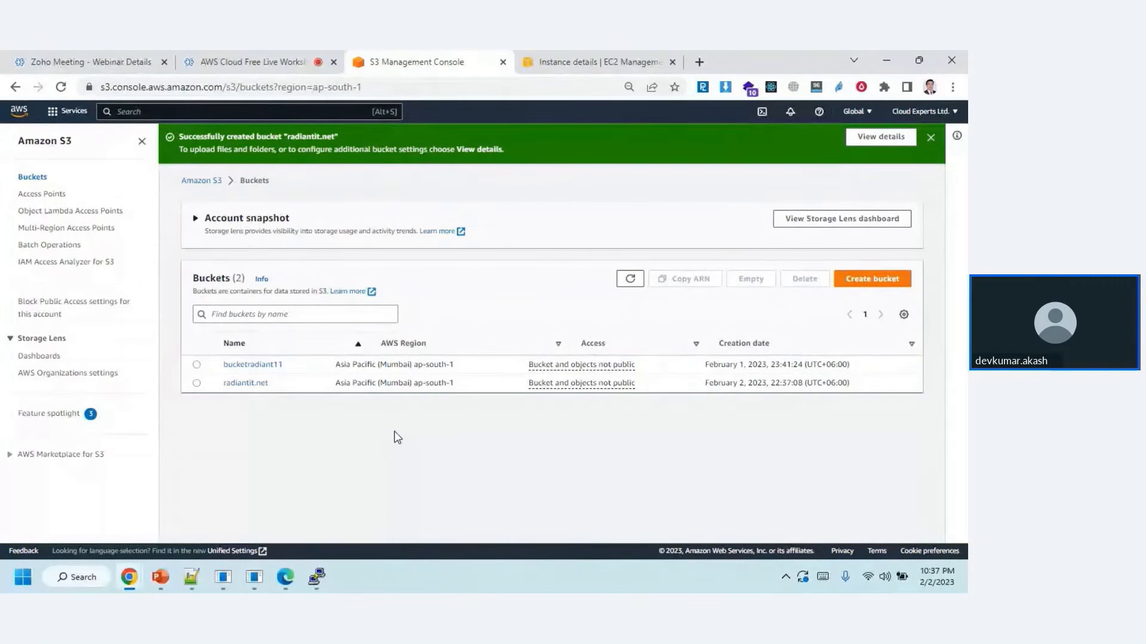
pyautogui.click(930, 140)
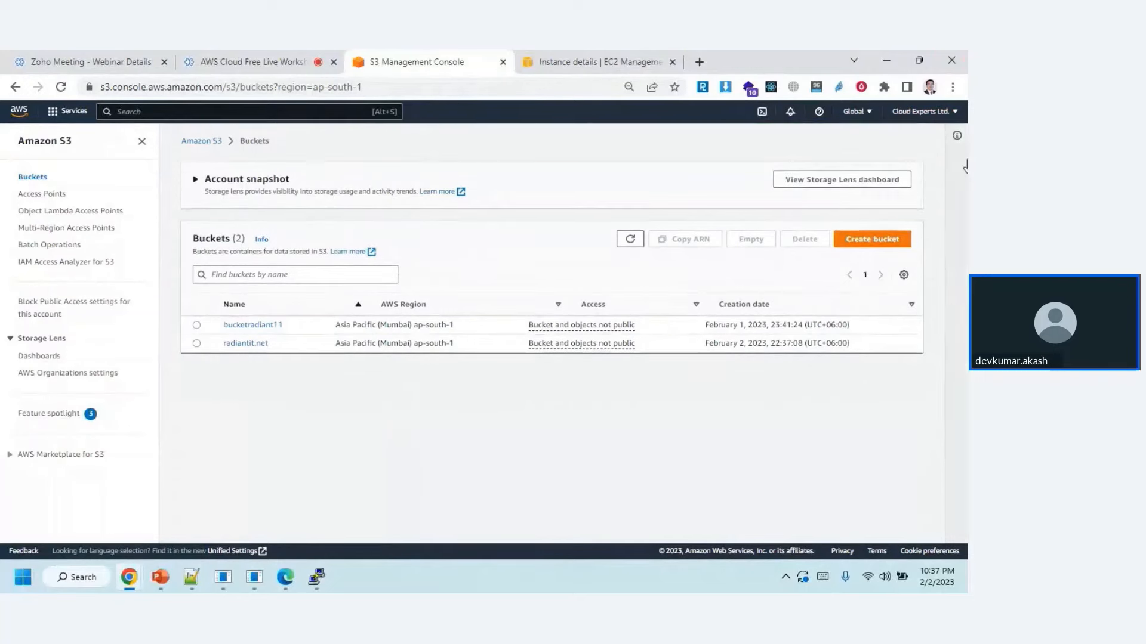
# Step: Upload index.html and style.css from the business website folder to the radiantit.net bucket, and close the upload status
pyautogui.click(246, 344)
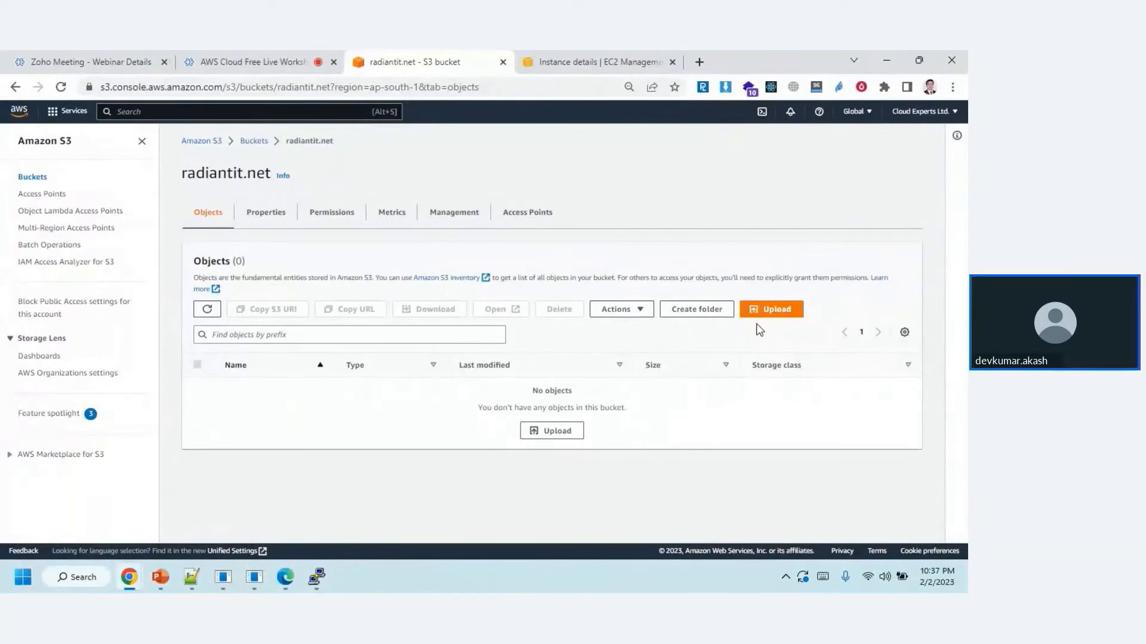
pyautogui.click(758, 319)
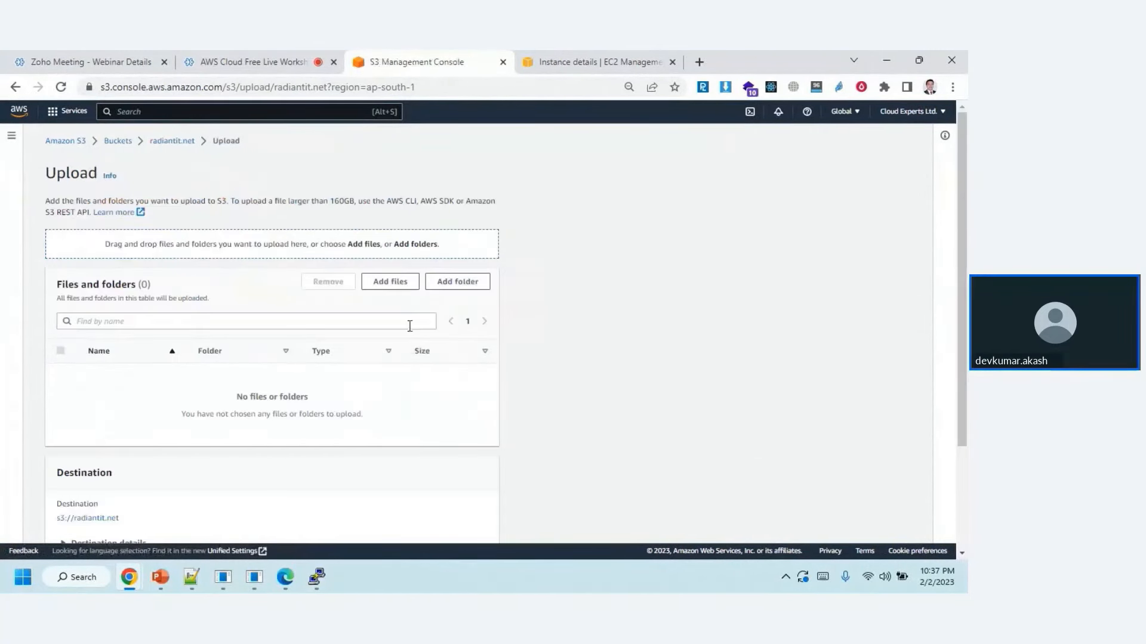
pyautogui.click(386, 291)
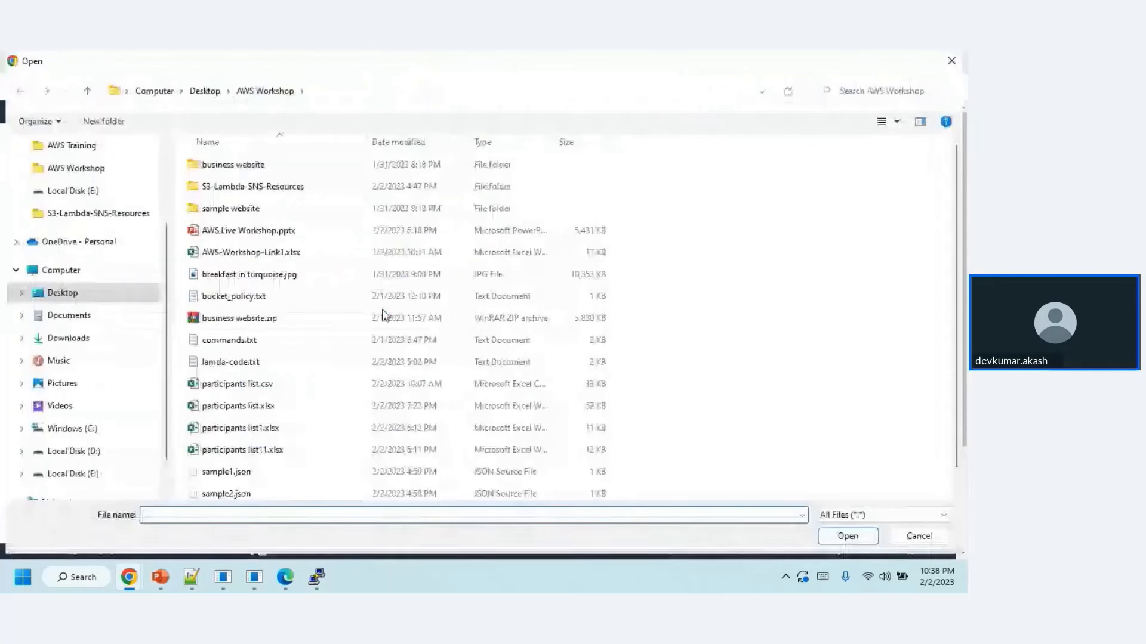
pyautogui.doubleClick(239, 169)
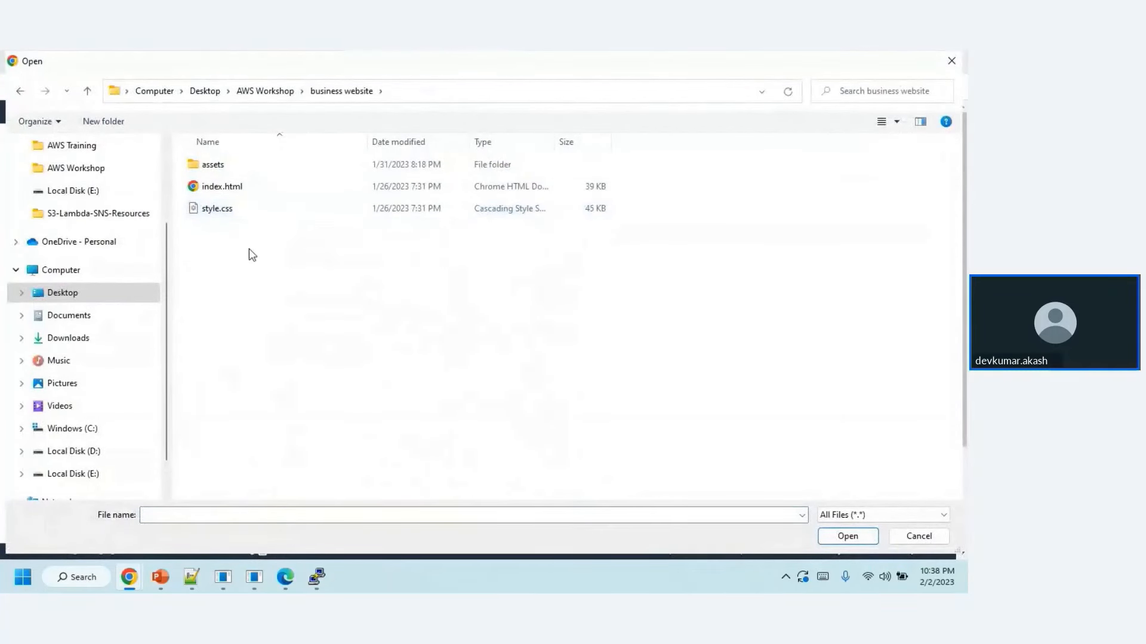
pyautogui.moveTo(272, 245); pyautogui.dragTo(202, 176)
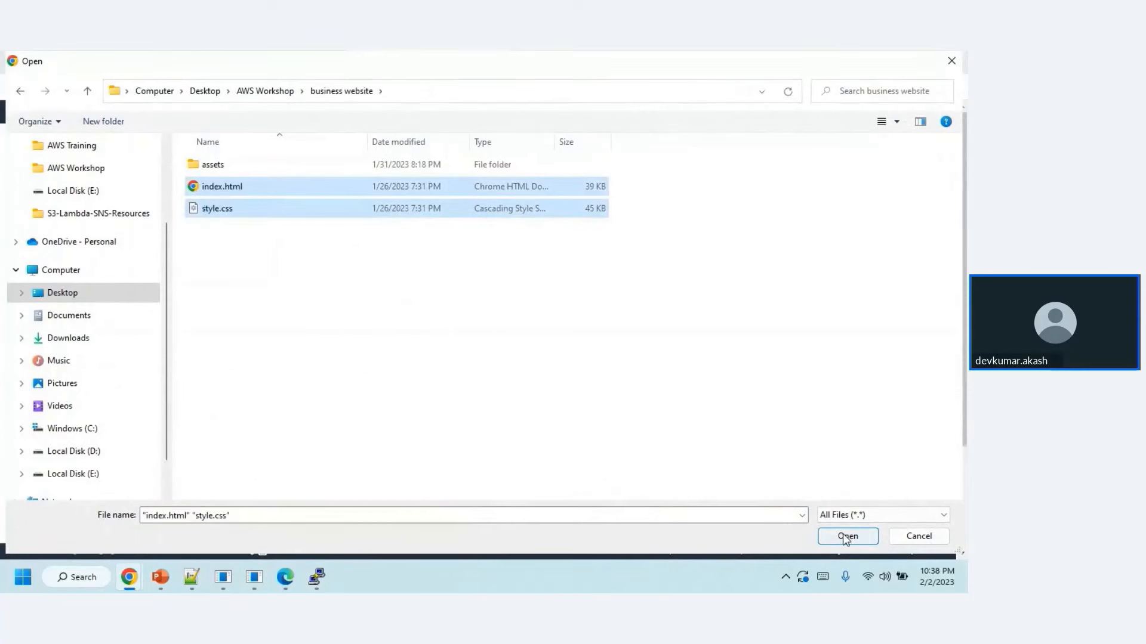
pyautogui.click(846, 536)
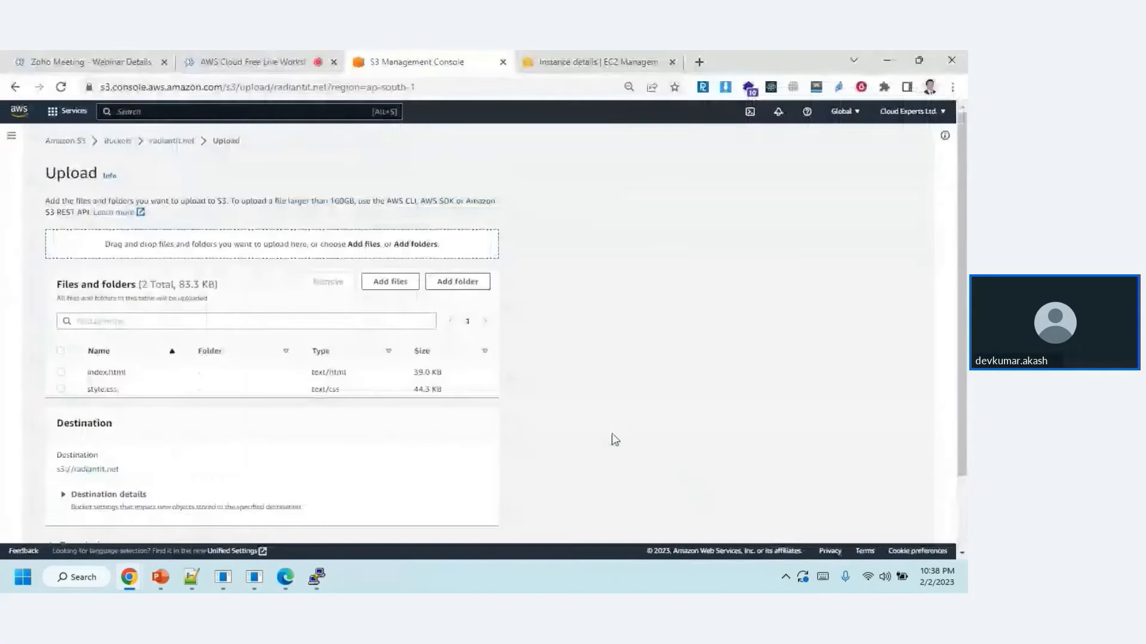
pyautogui.scroll(-2, 268, 400)
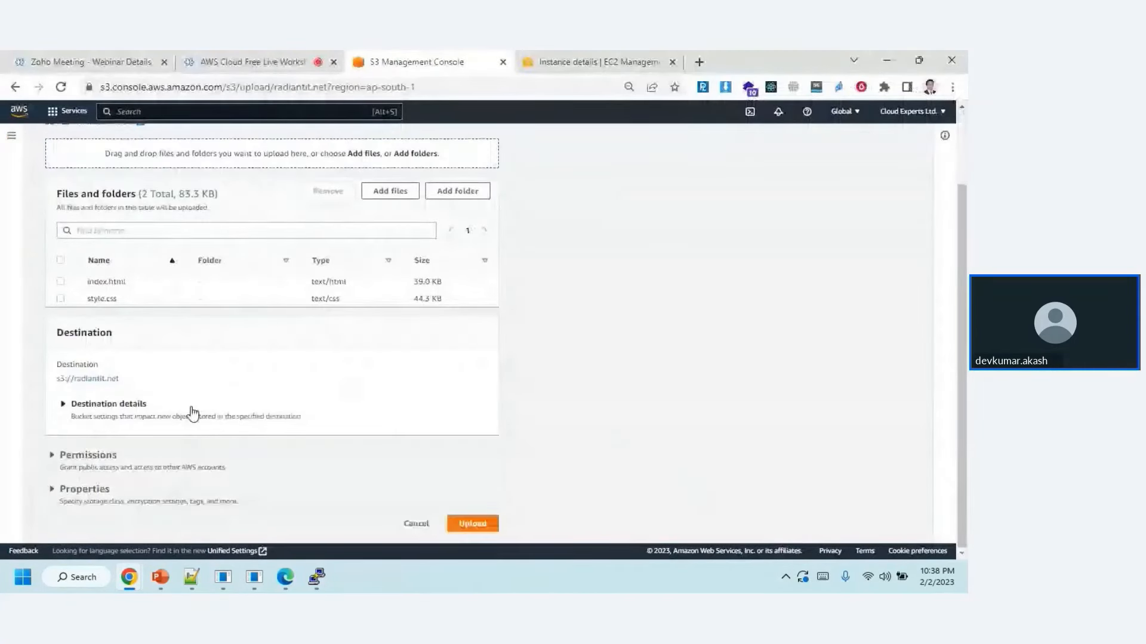
pyautogui.click(473, 524)
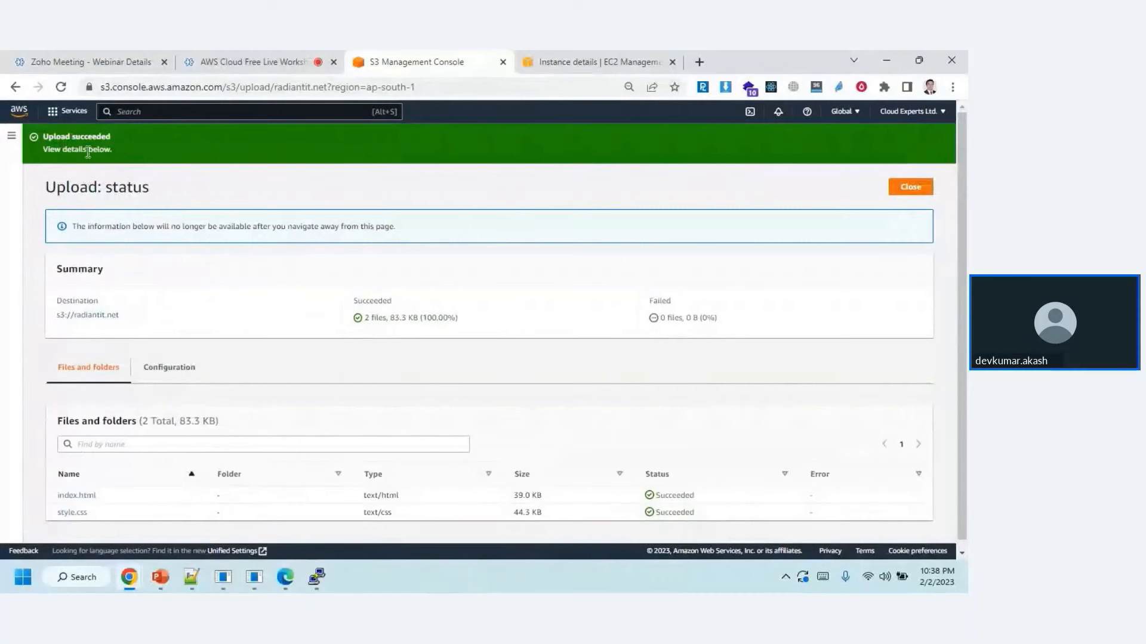
pyautogui.click(913, 188)
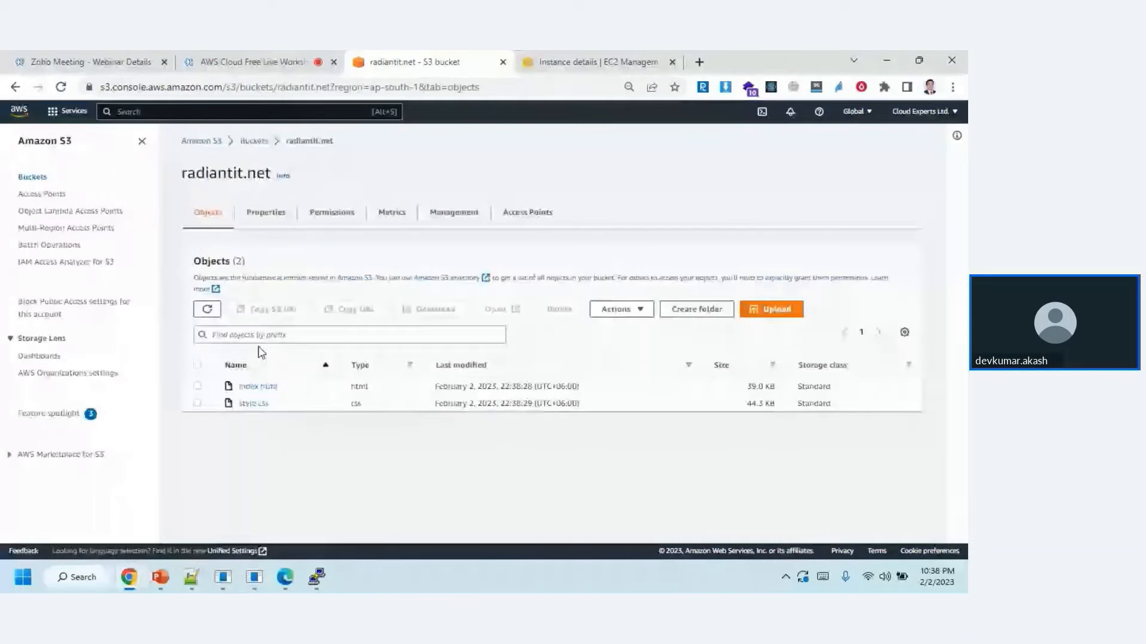
# Step: Upload the assets folder from the business website folder to the radiantit.net bucket, and close the upload status once it finishes
pyautogui.click(774, 309)
pyautogui.click(452, 280)
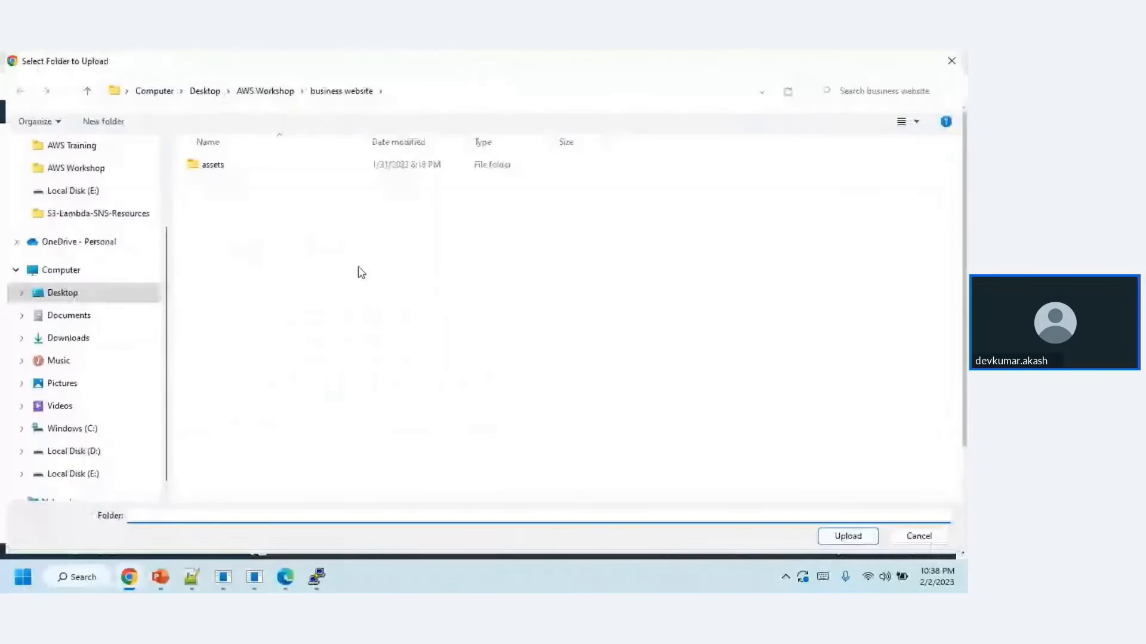
pyautogui.click(215, 166)
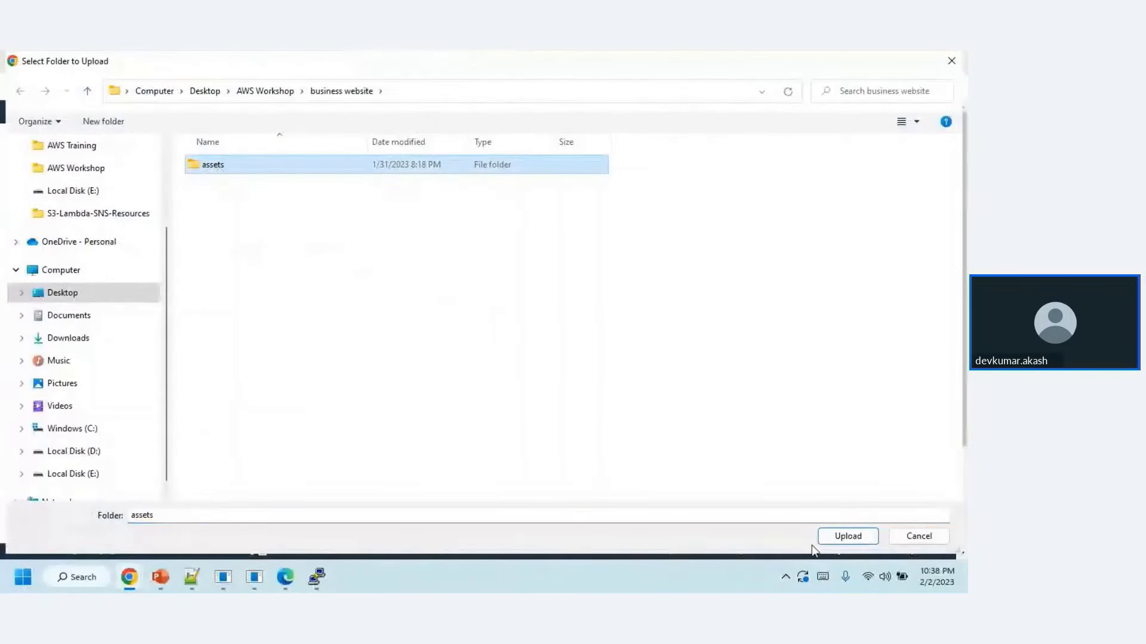
pyautogui.click(847, 536)
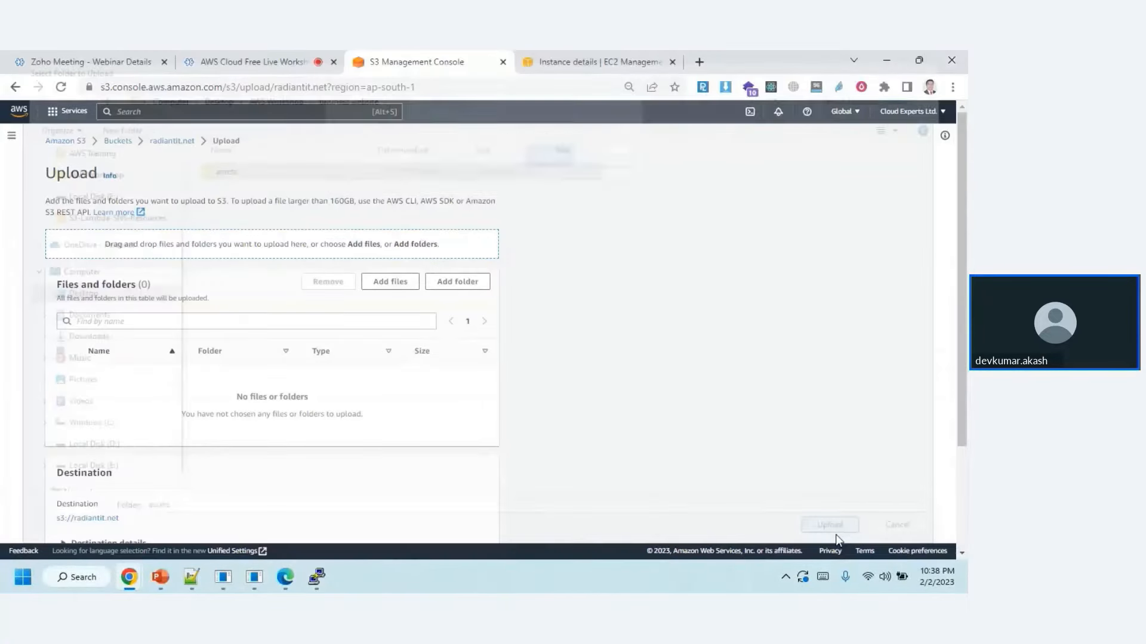
pyautogui.scroll(-2, 499, 392)
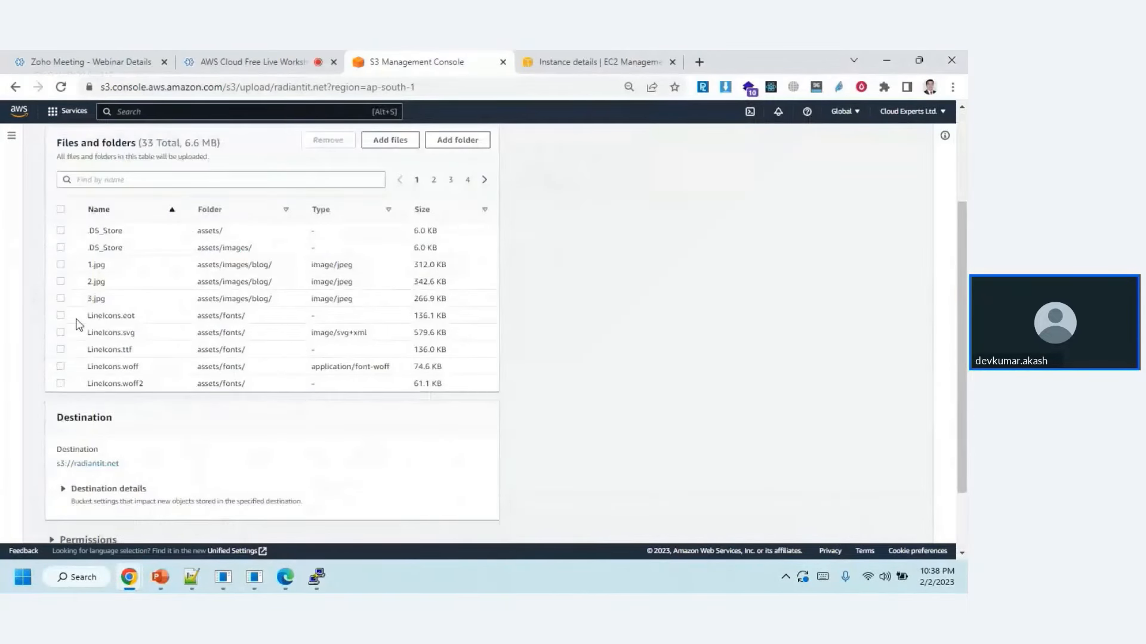
pyautogui.scroll(-4, 158, 373)
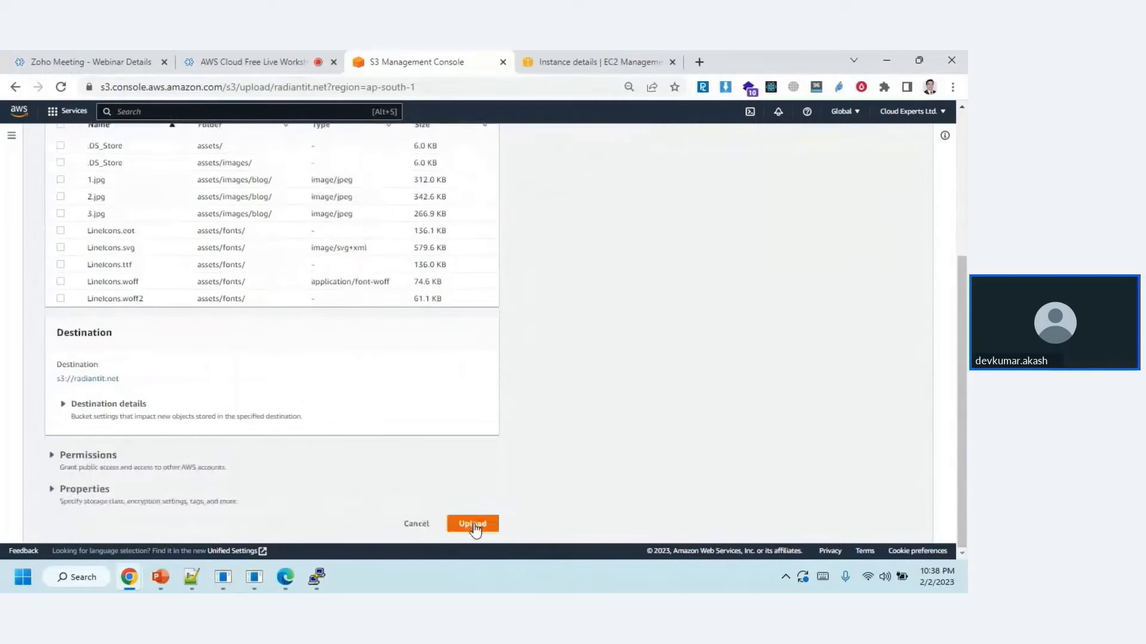
pyautogui.click(475, 528)
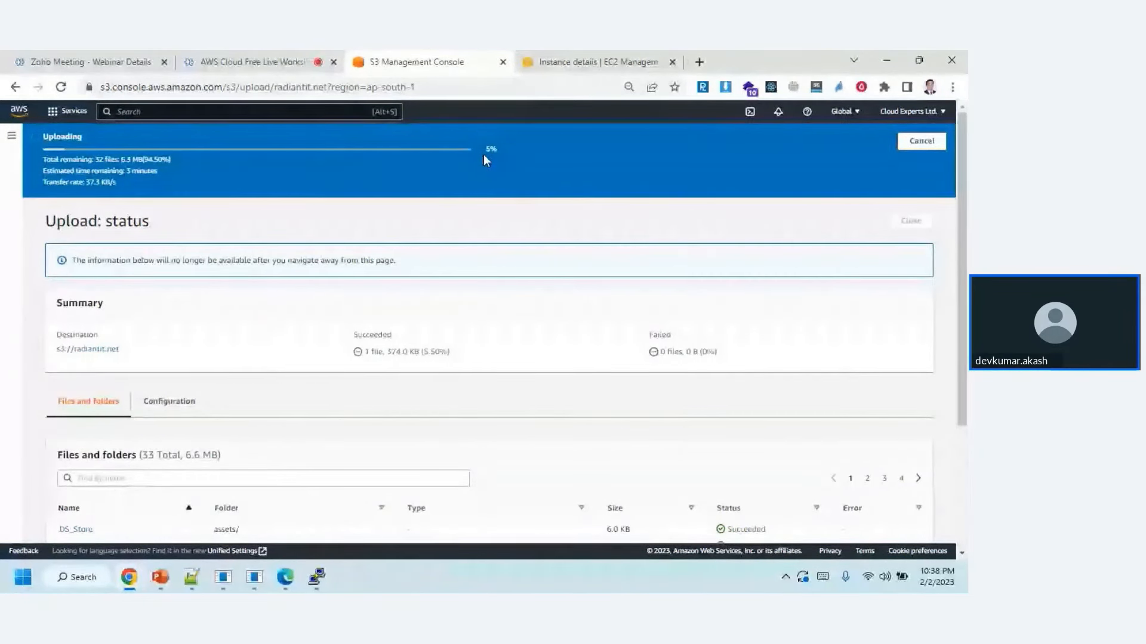
pyautogui.hotkey('ctrl', '+')
pyautogui.hotkey('ctrl', '+')
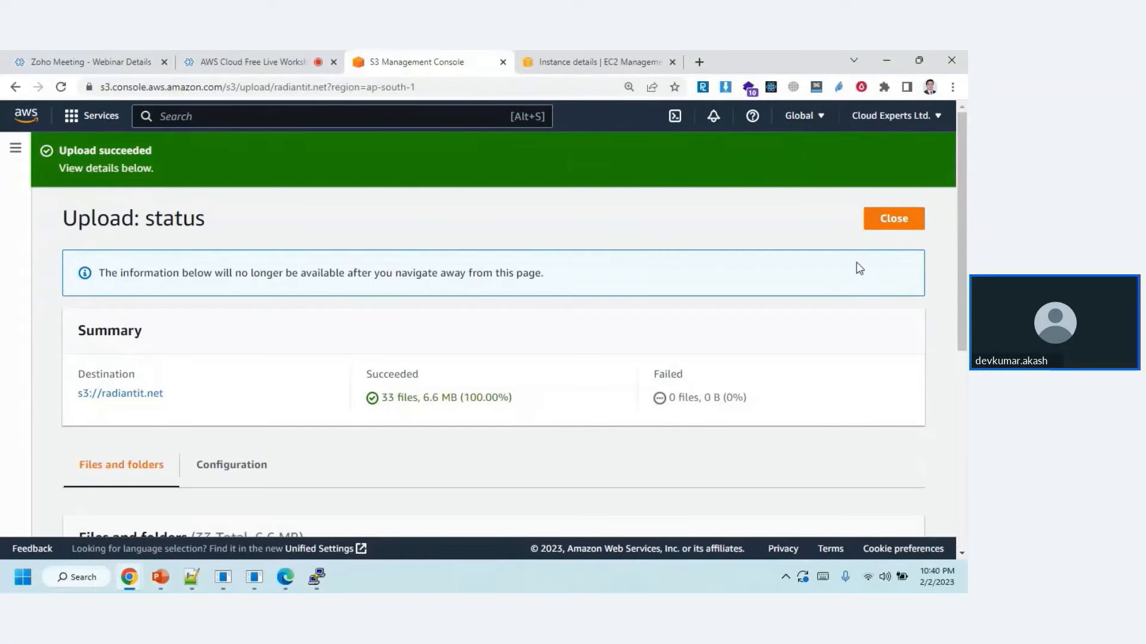
pyautogui.click(873, 222)
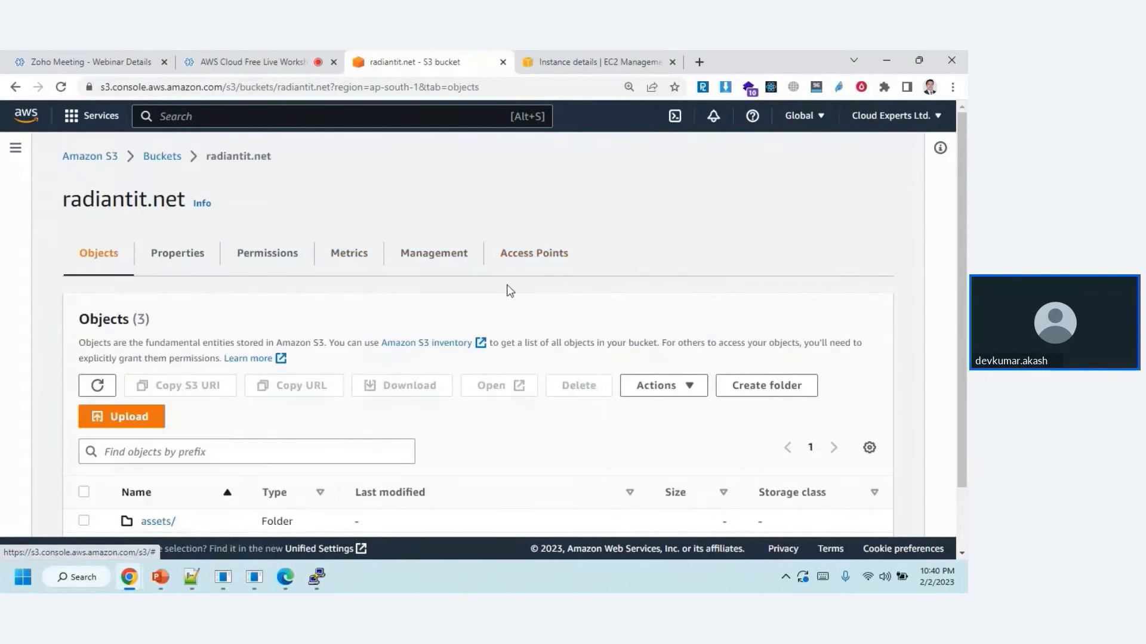
# Step: Look over the objects uploaded to the radiantit.net bucket and return to the list of buckets to check its access
pyautogui.scroll(-2, 497, 292)
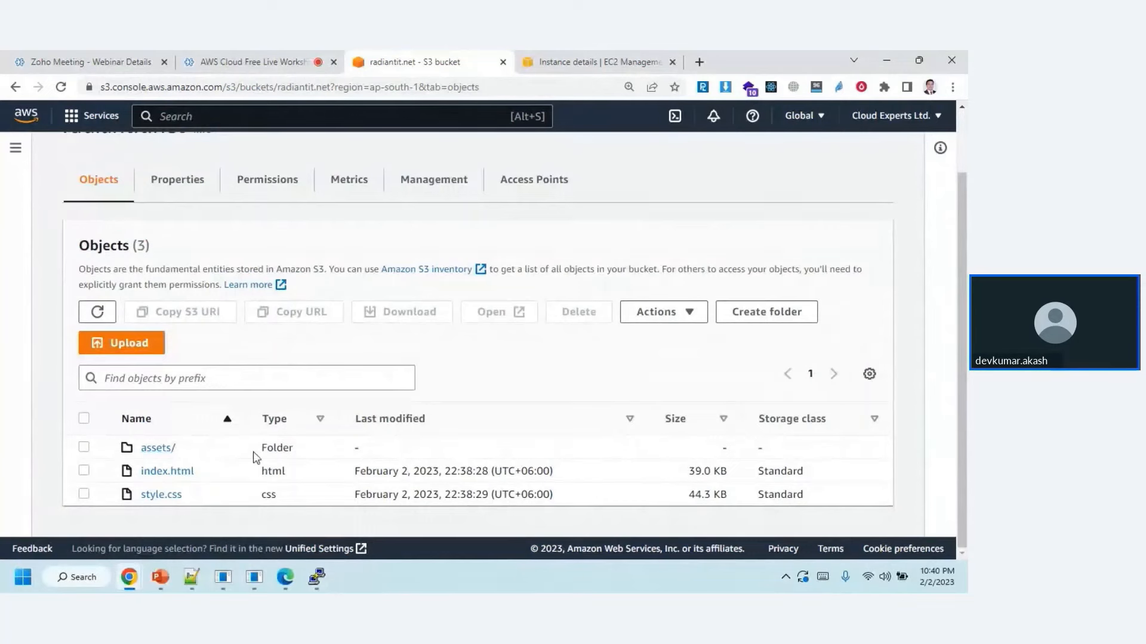
pyautogui.hotkey('ctrl', '-')
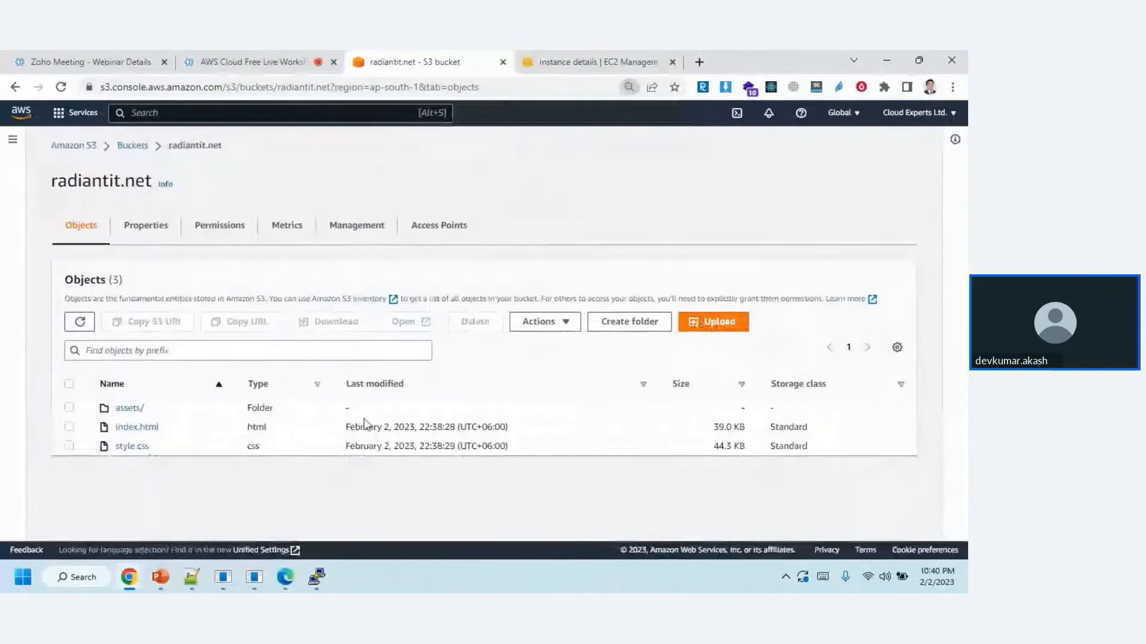
pyautogui.click(134, 147)
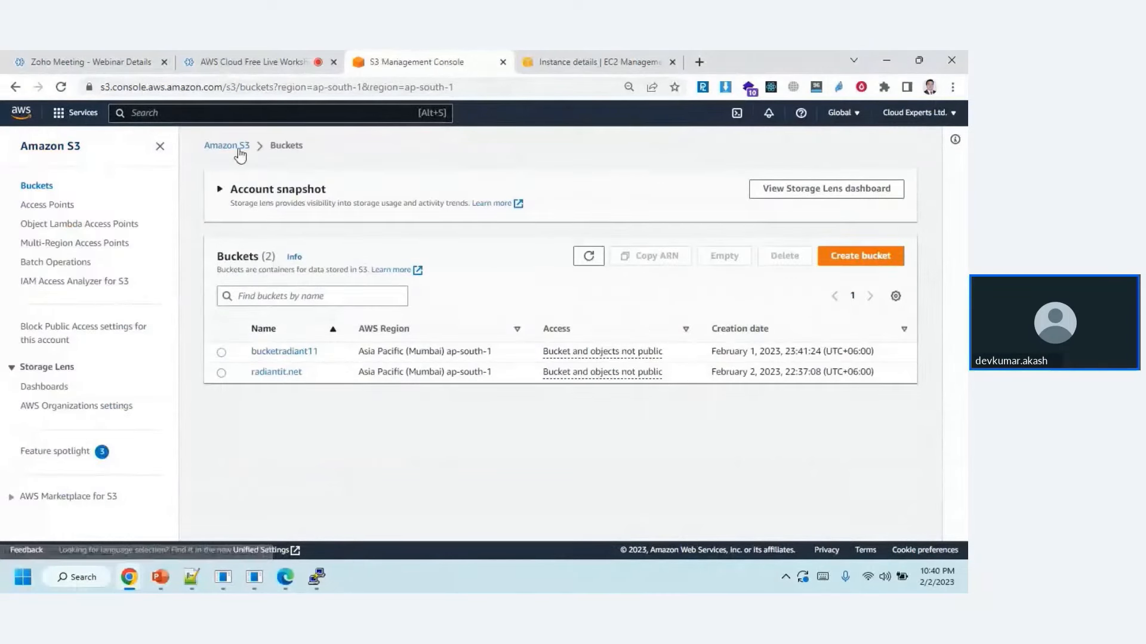
pyautogui.click(239, 150)
pyautogui.click(41, 187)
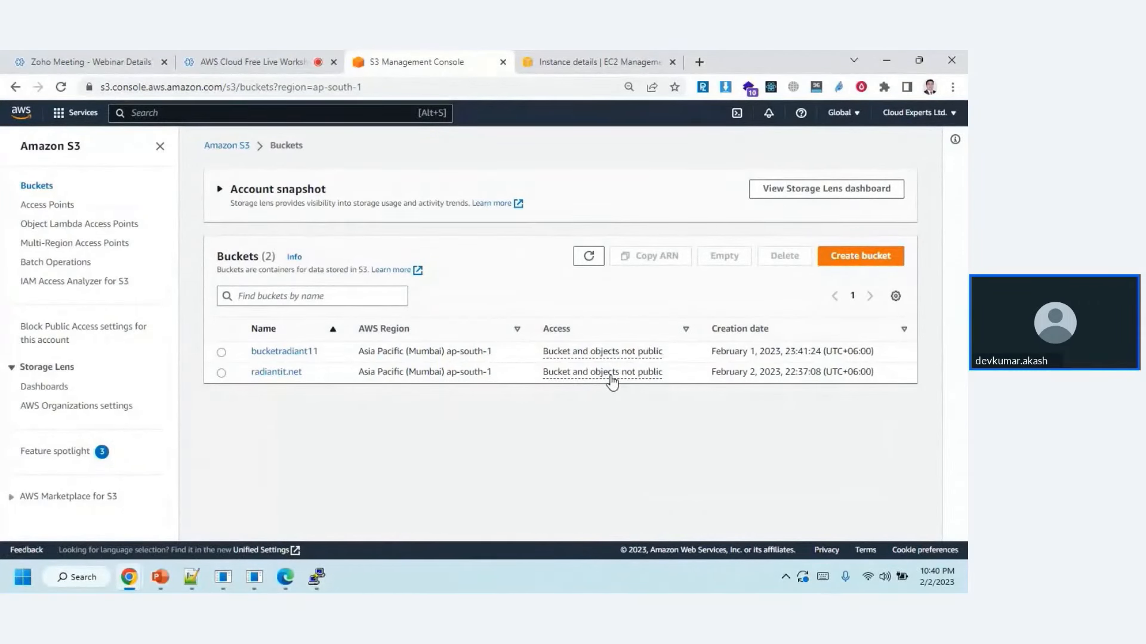
# Step: Open the permissions of the radiantit.net bucket and review its public access and bucket policy settings
pyautogui.click(280, 371)
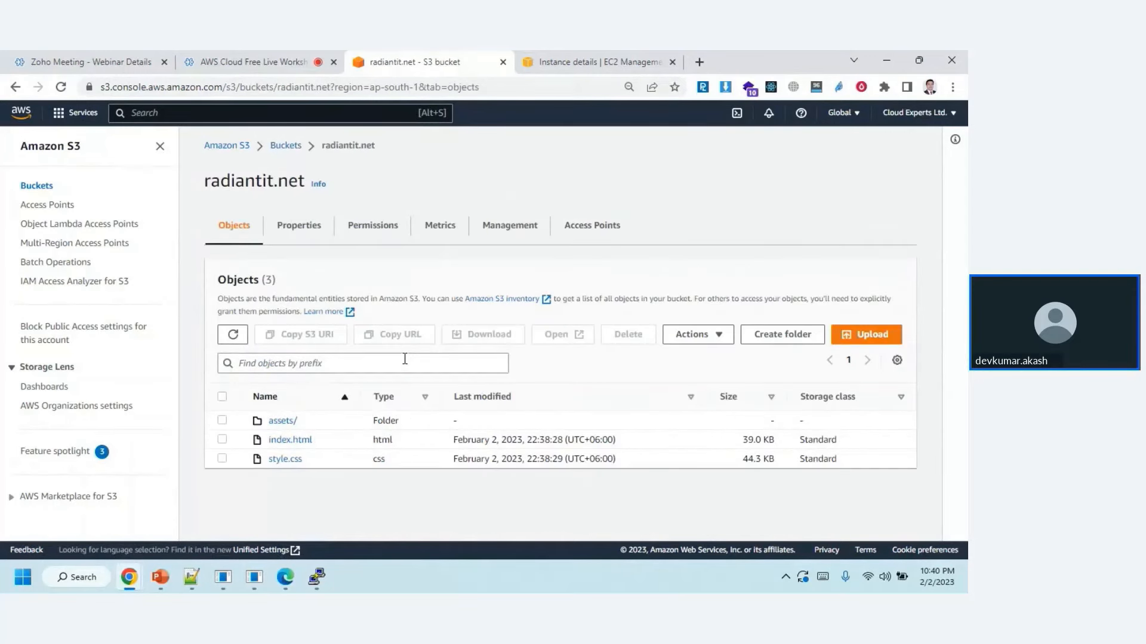
pyautogui.click(365, 232)
pyautogui.scroll(-1, 428, 309)
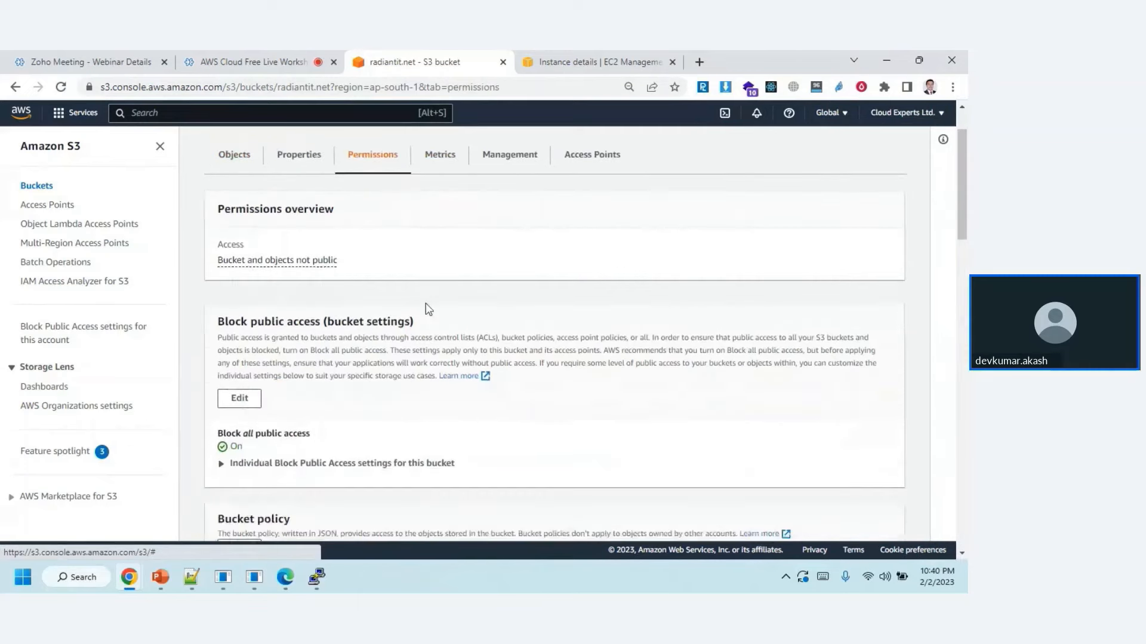
pyautogui.scroll(-3, 428, 308)
pyautogui.scroll(3, 435, 310)
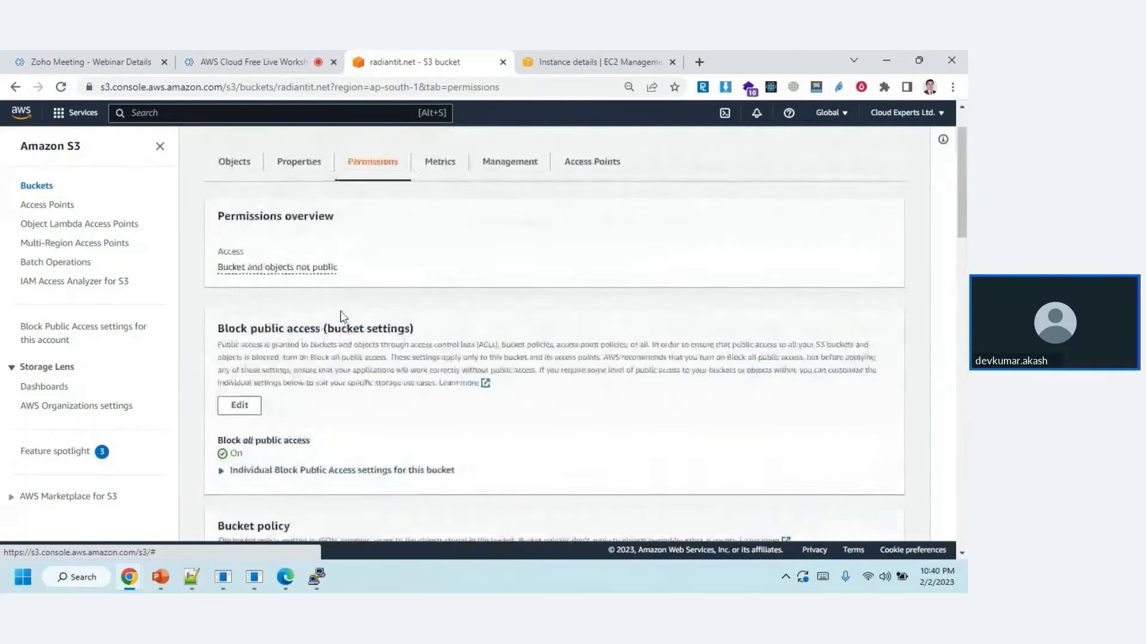
pyautogui.scroll(1, 342, 316)
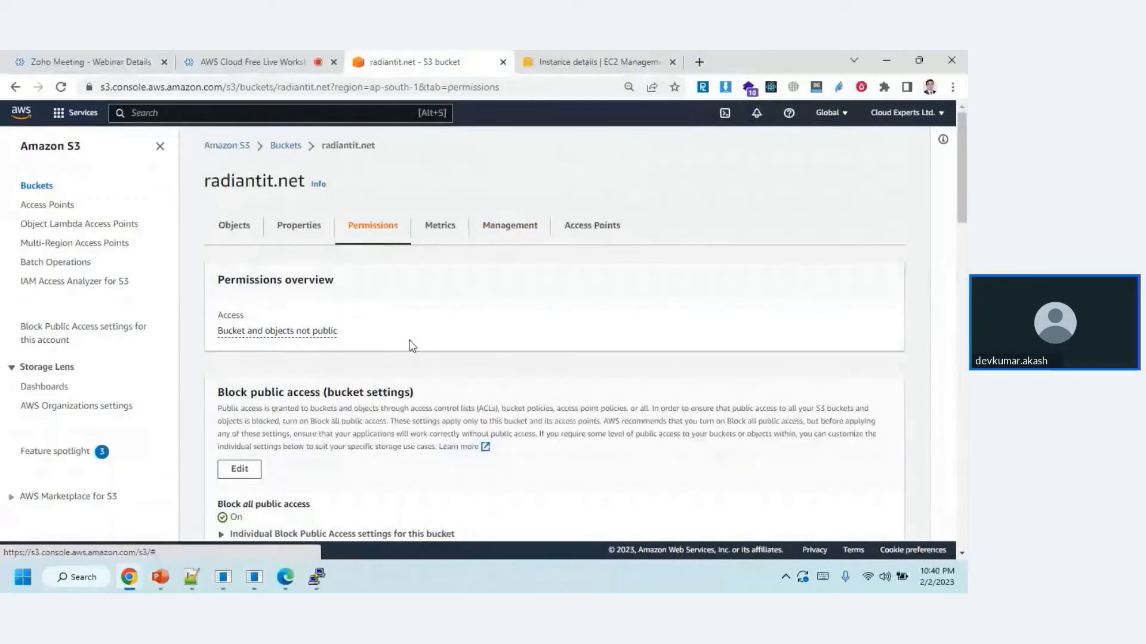
# Step: Turn off Block all public access for the radiantit.net bucket, save the change and confirm it with "confirm"
pyautogui.scroll(-3, 412, 346)
pyautogui.click(242, 258)
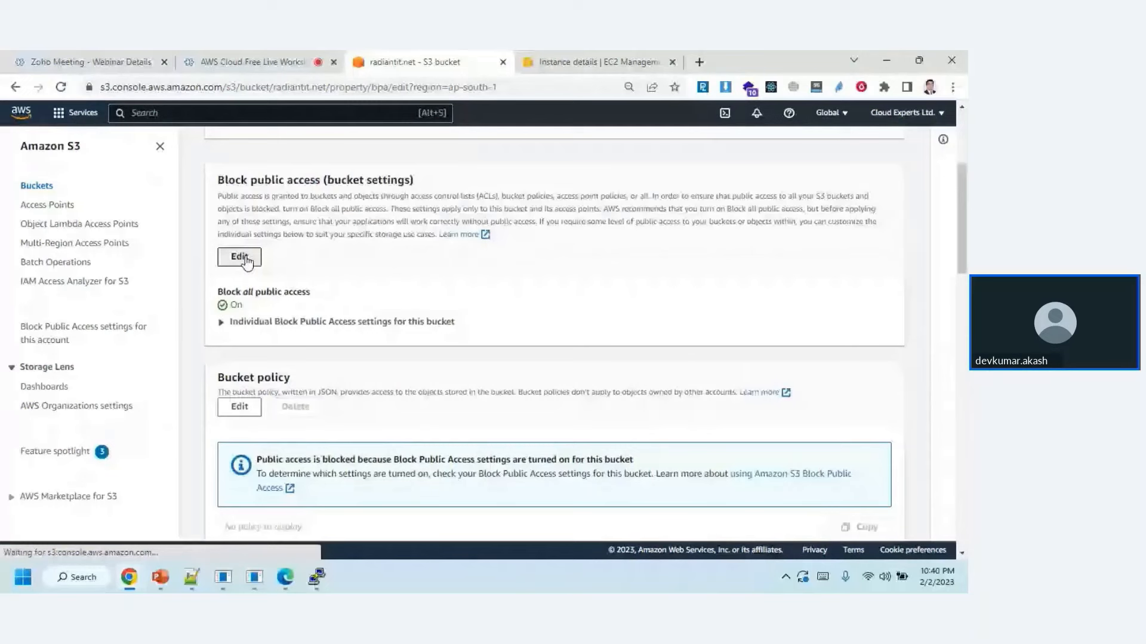
pyautogui.scroll(-1, 222, 334)
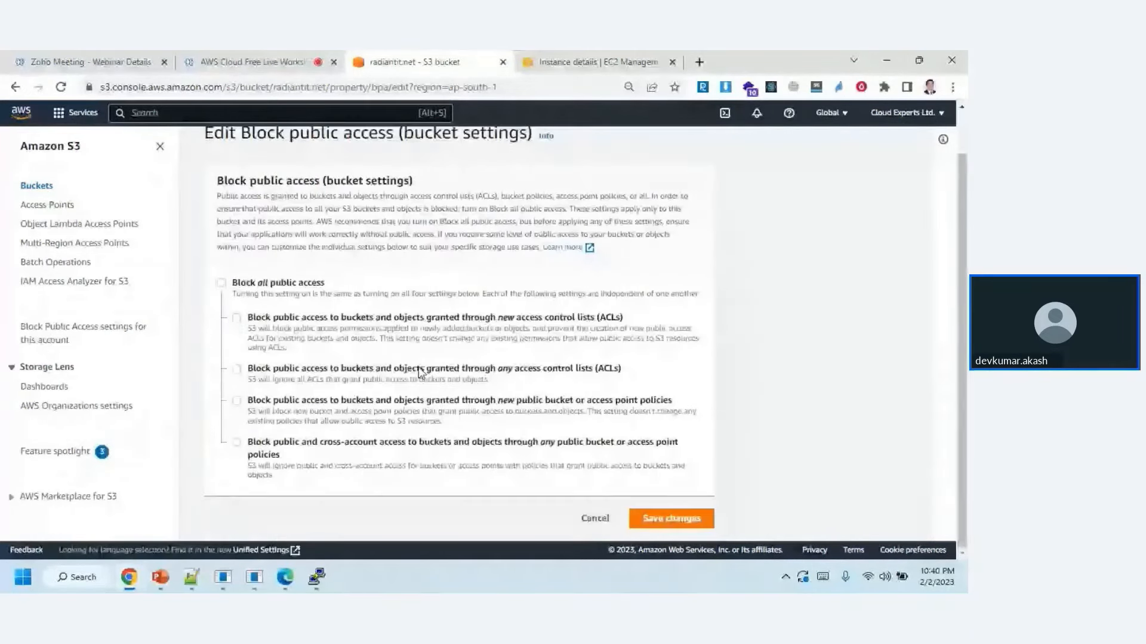
pyautogui.click(670, 516)
pyautogui.click(461, 381)
pyautogui.write('c')
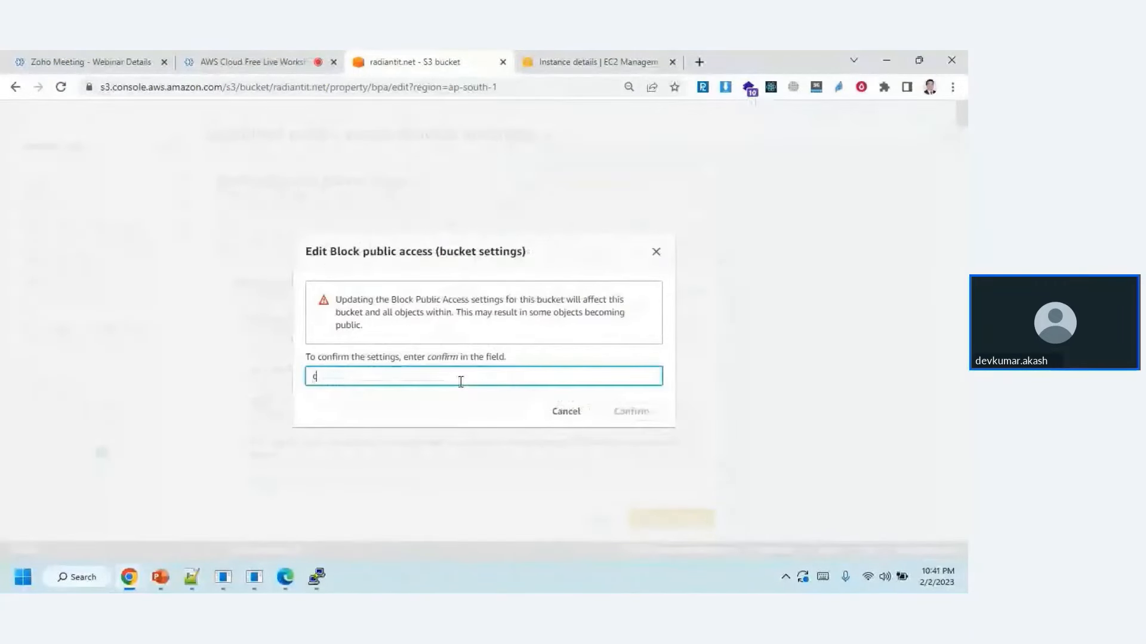
pyautogui.write('onfirm')
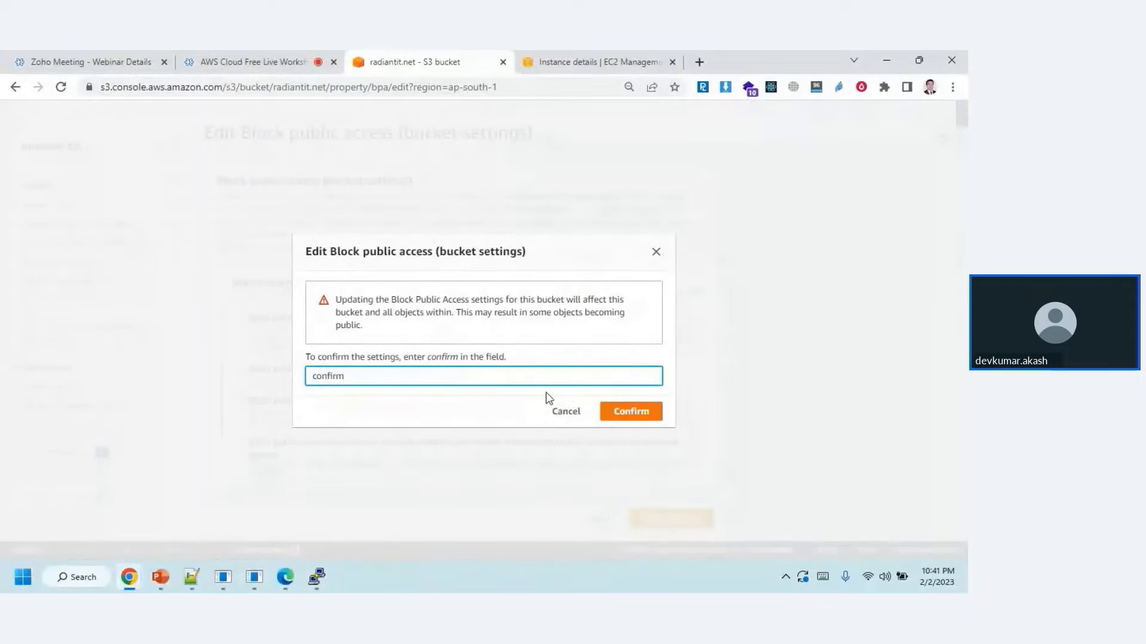
pyautogui.click(620, 412)
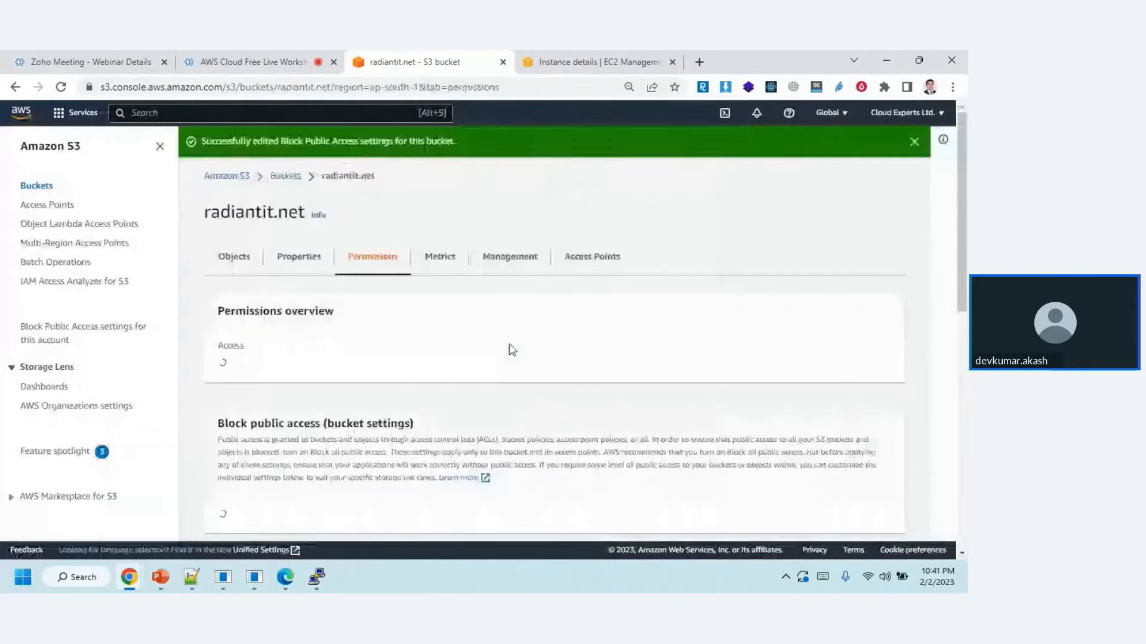
# Step: Review the updated permissions of the radiantit.net bucket and return to the list of buckets to check its access
pyautogui.scroll(-2, 511, 348)
pyautogui.scroll(-5, 455, 340)
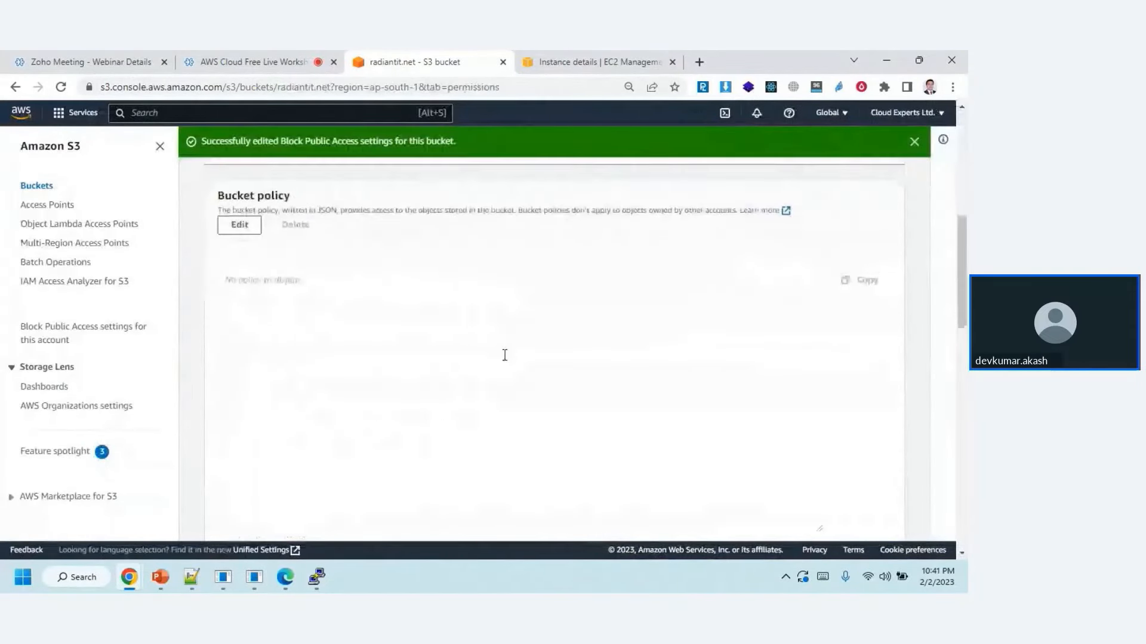
pyautogui.scroll(7, 490, 356)
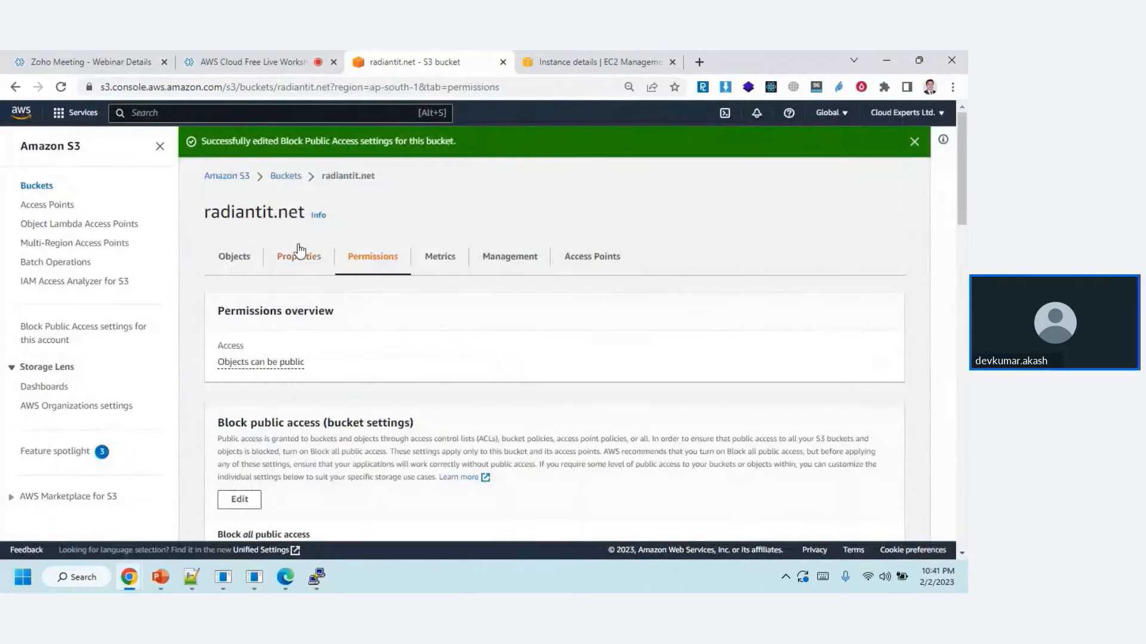
pyautogui.click(285, 176)
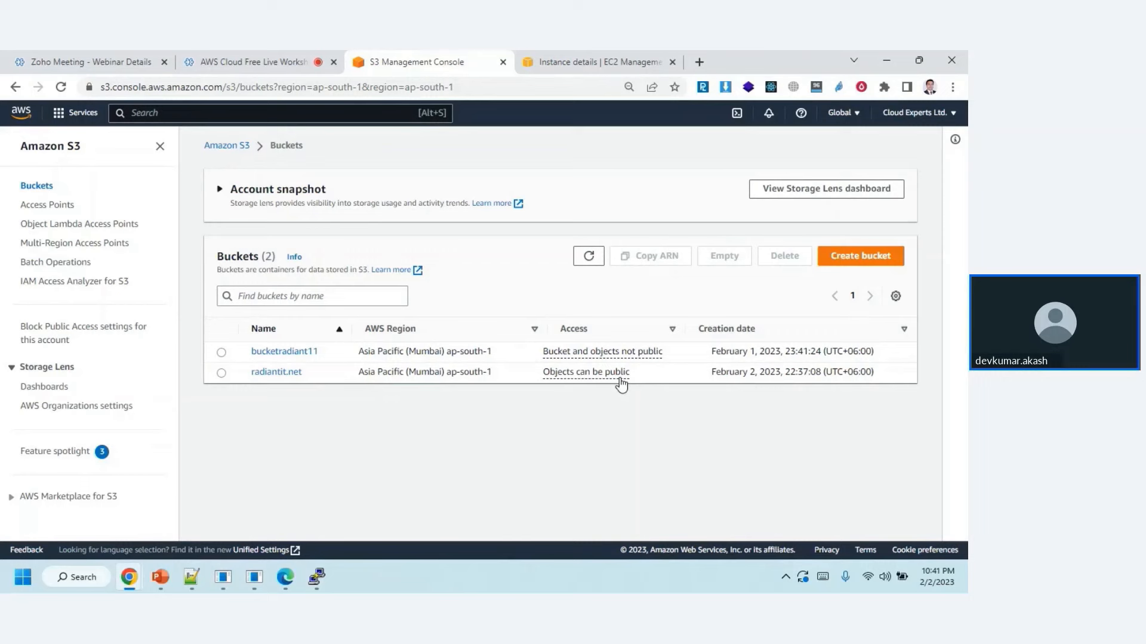
# Step: Open about-img1.jpg from assets/images/about in the radiantit.net bucket and test its object URL in the browser
pyautogui.click(292, 374)
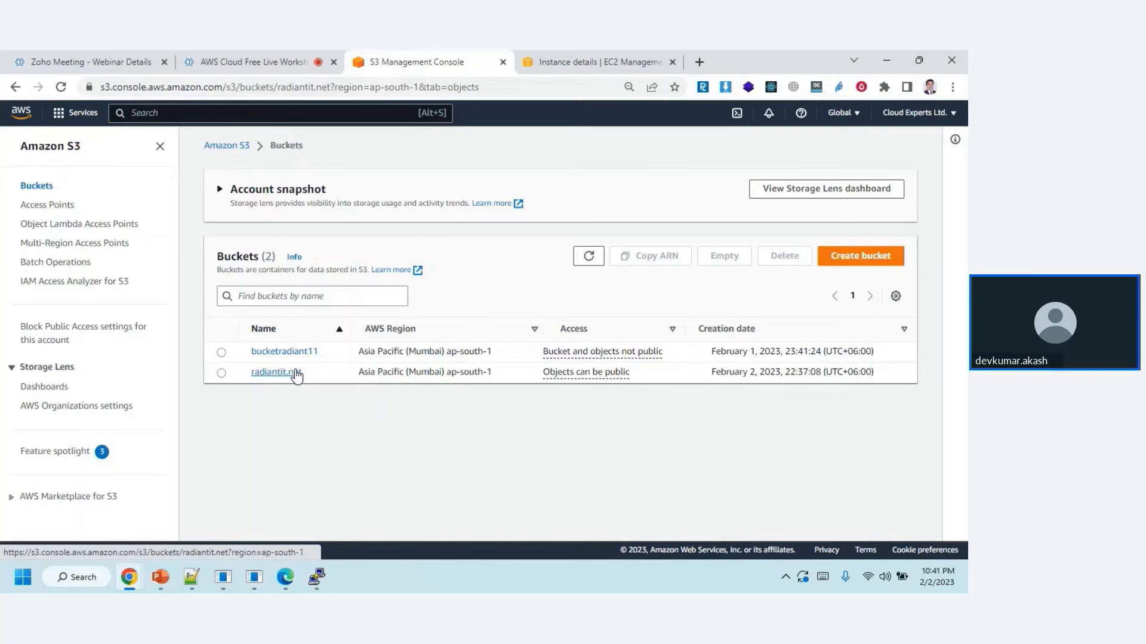
pyautogui.click(297, 374)
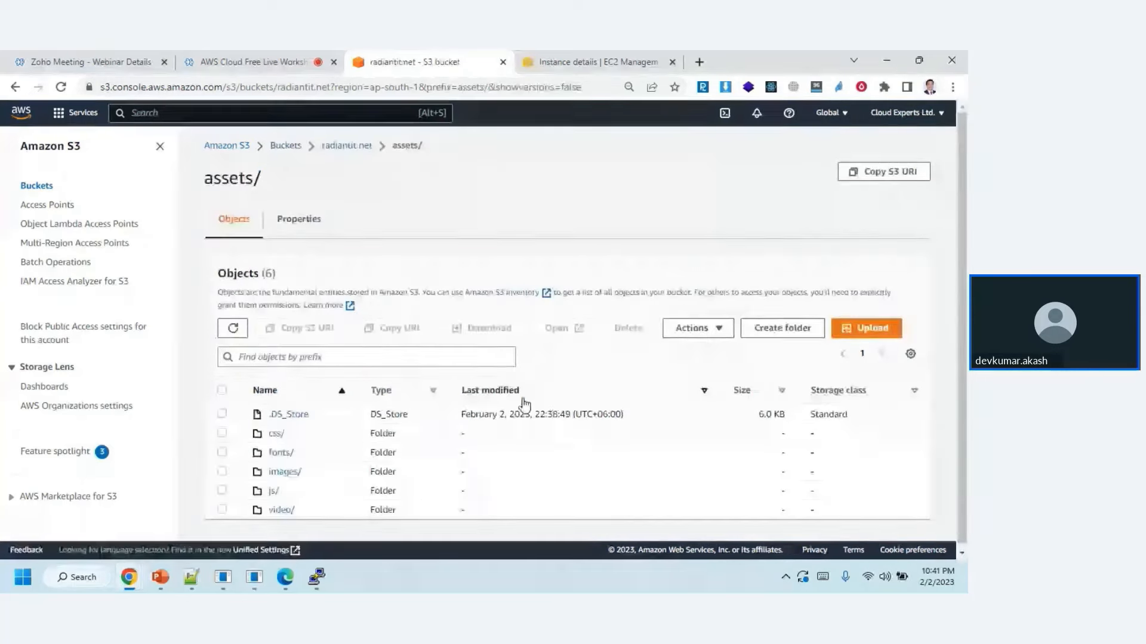
pyautogui.click(289, 473)
pyautogui.click(284, 436)
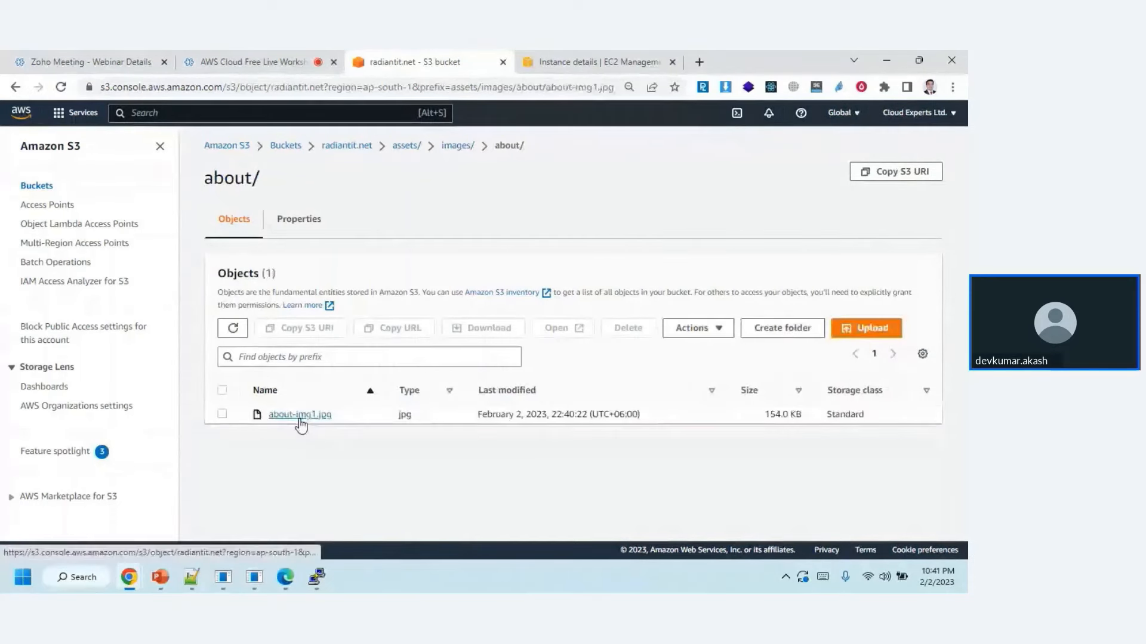
pyautogui.click(299, 417)
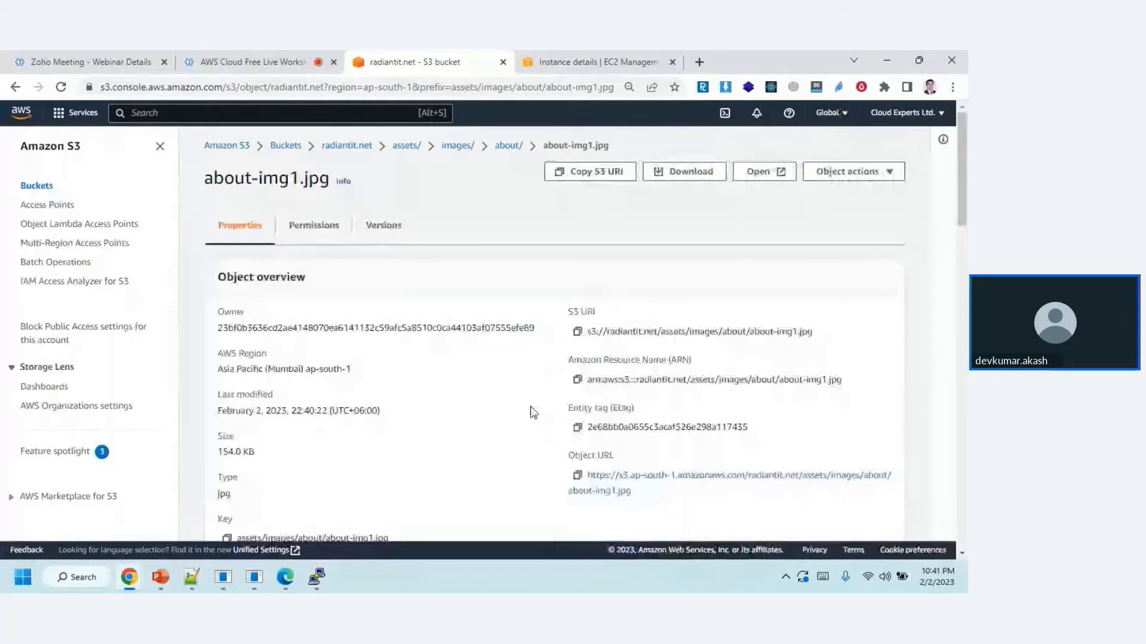
pyautogui.scroll(-4, 534, 412)
pyautogui.click(673, 197)
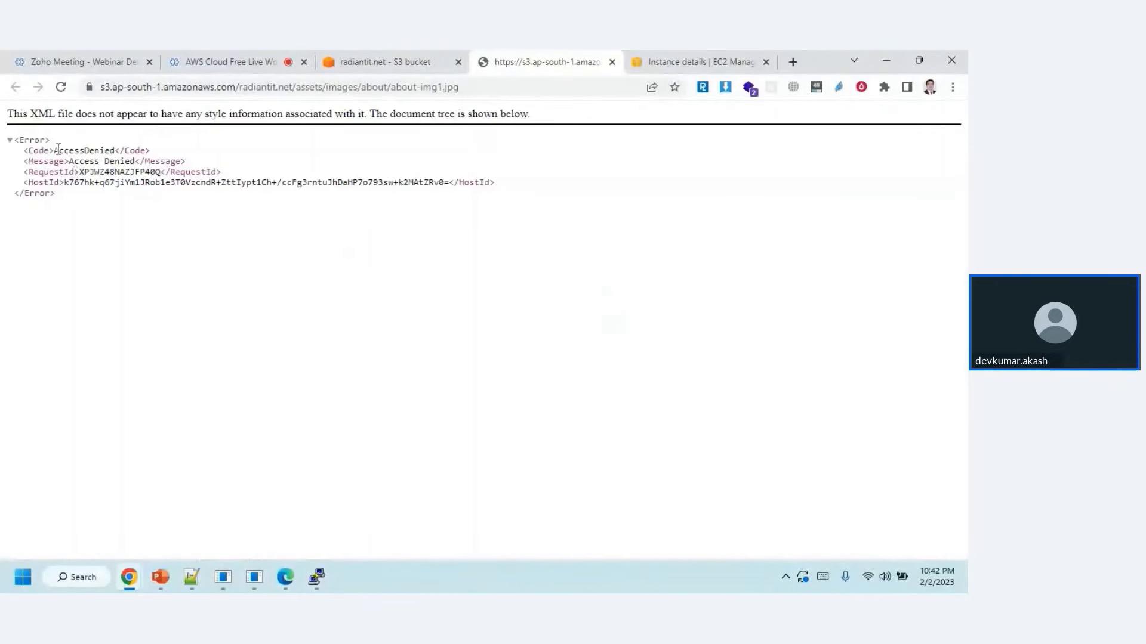
pyautogui.moveTo(54, 151); pyautogui.dragTo(110, 144)
pyautogui.doubleClick(110, 149)
# Step: Switch to Notepad++, copy the PublicReadGetObject policy from bucket_policy.txt and return to the browser
pyautogui.click(199, 584)
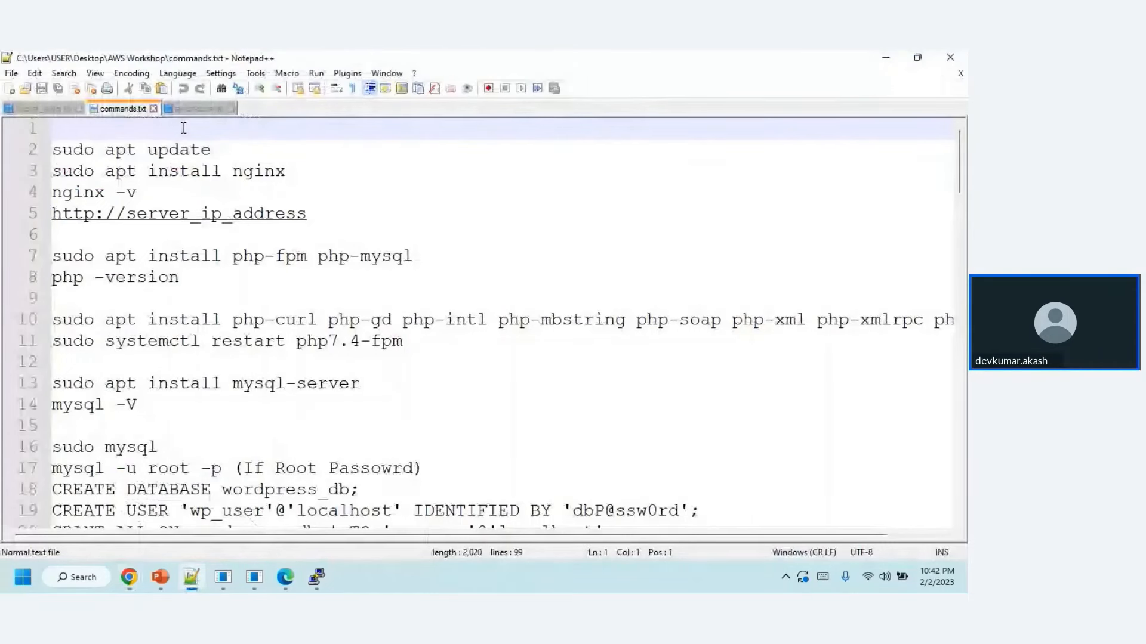
pyautogui.click(45, 109)
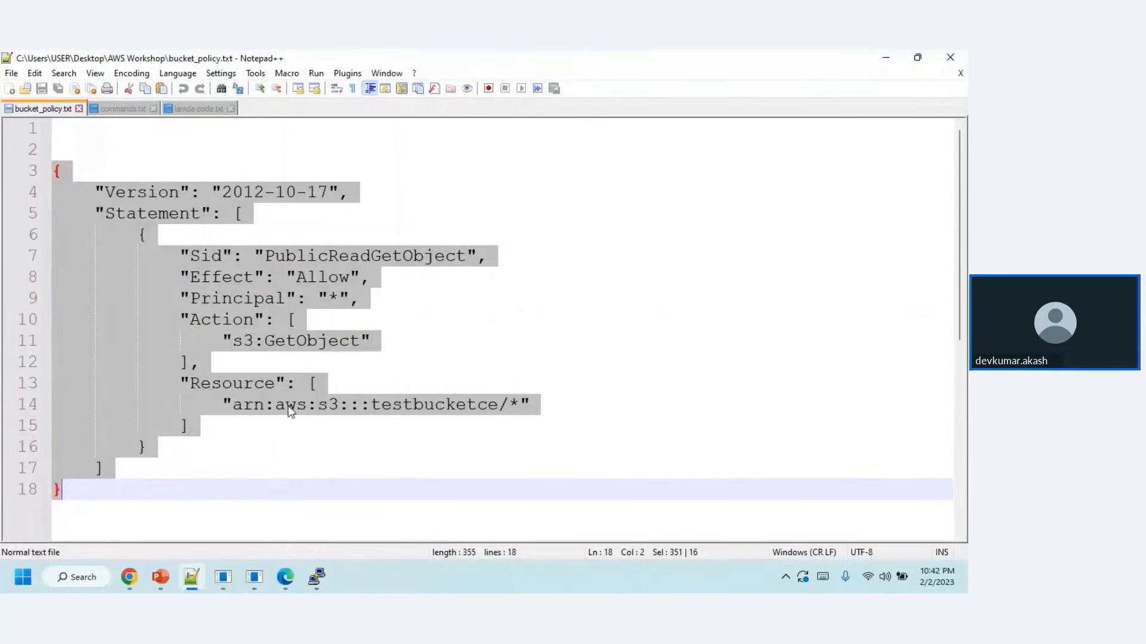
pyautogui.click(141, 575)
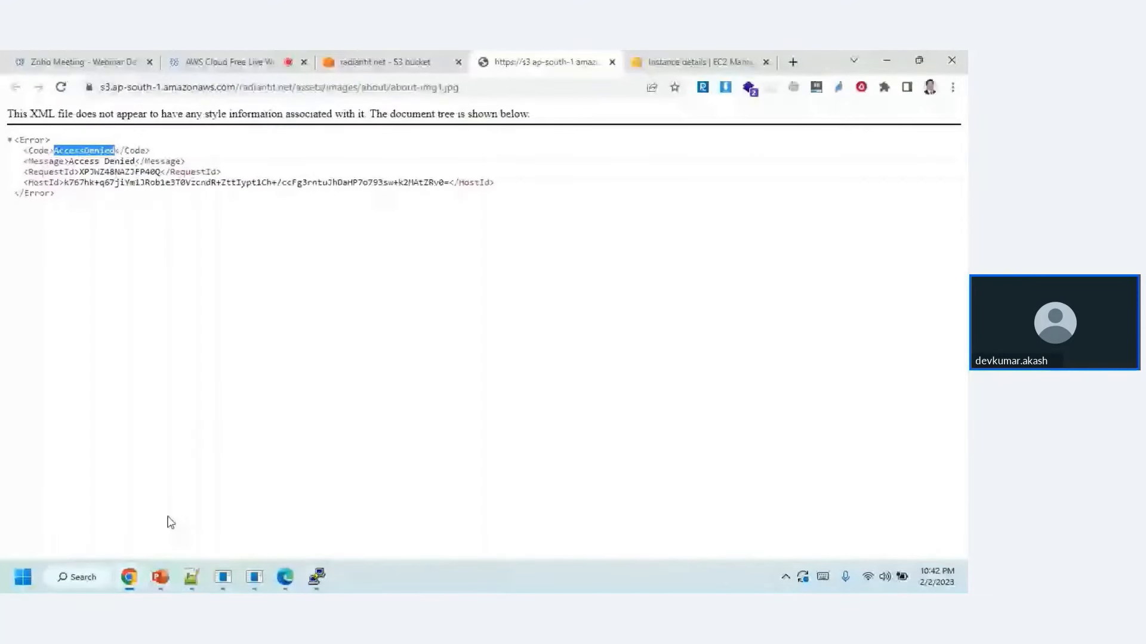
# Step: Edit the bucket policy in the radiantit.net bucket's permissions and paste the copied PublicReadGetObject policy into it
pyautogui.click(385, 62)
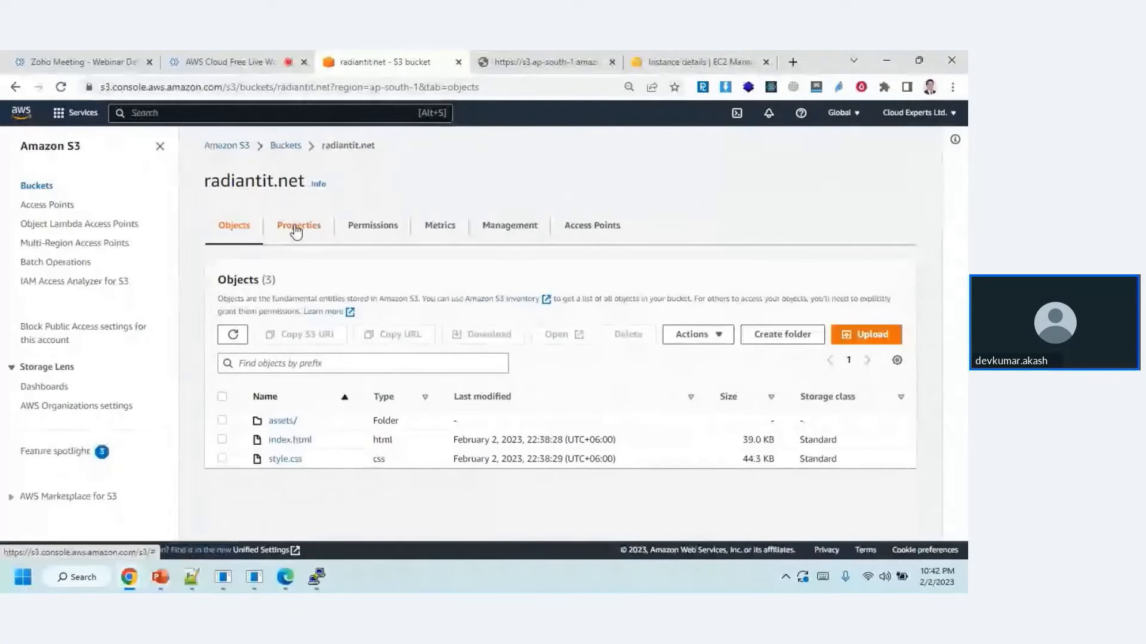
pyautogui.click(372, 225)
pyautogui.scroll(-5, 419, 348)
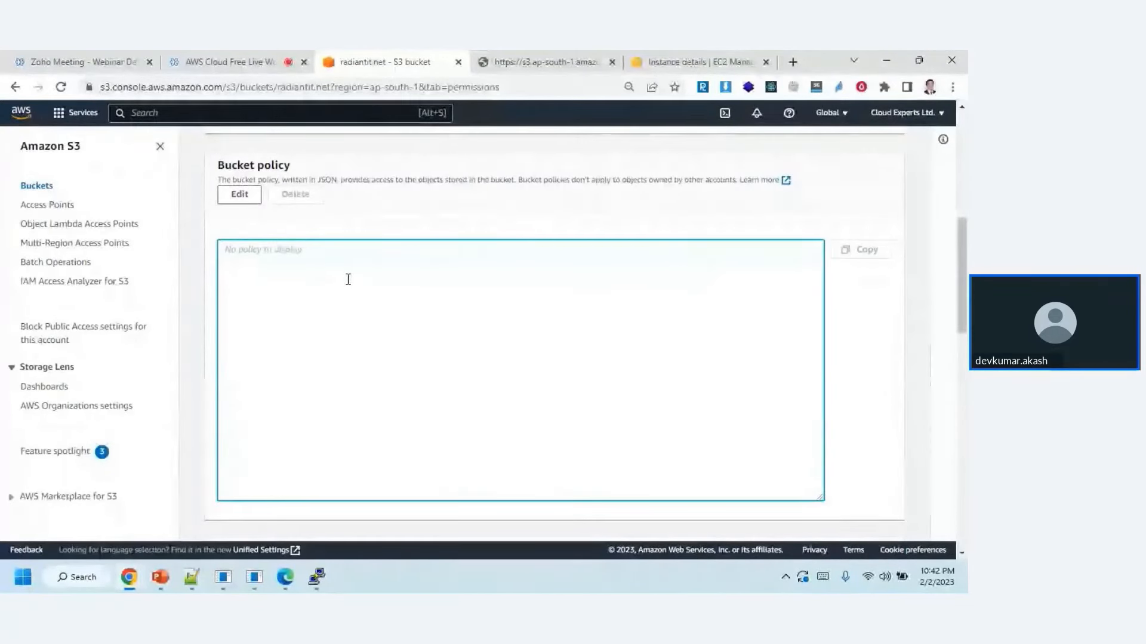
pyautogui.click(239, 194)
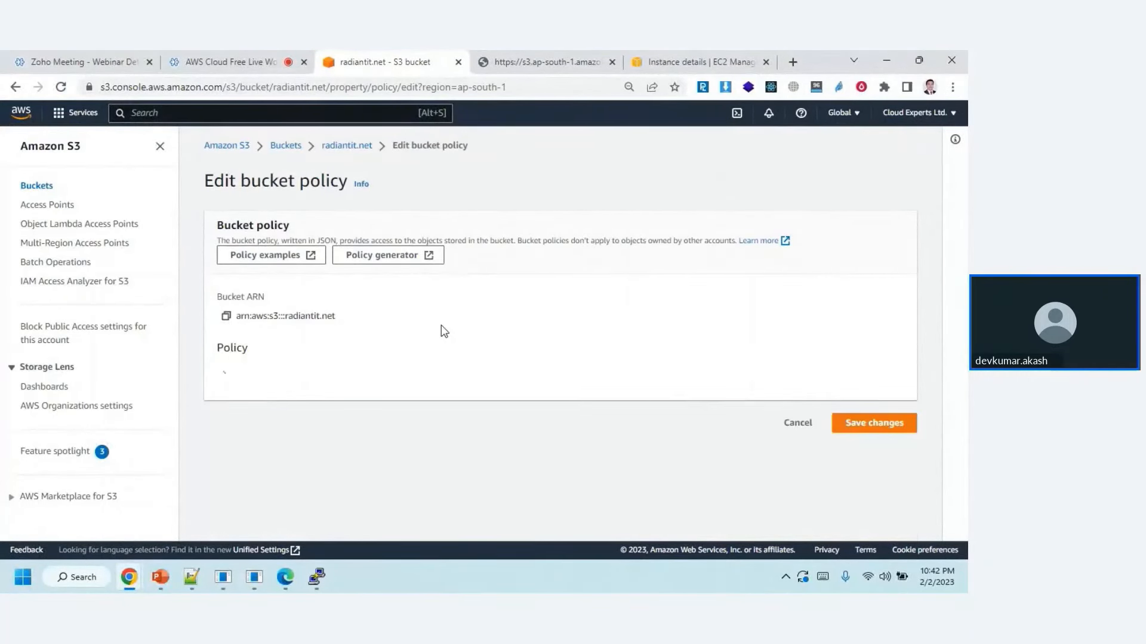
pyautogui.write('{     "Version": "2012-10-17",     "Statement": [         {             "Sid": "PublicReadGetObject",             "Effect": "Allow",             "Principal": "*",             "Action": [                 "s3:GetObject"             ],             "Resource": [                 "arn:aws:s3:::testbucketce/*"             ]         }     ] }')
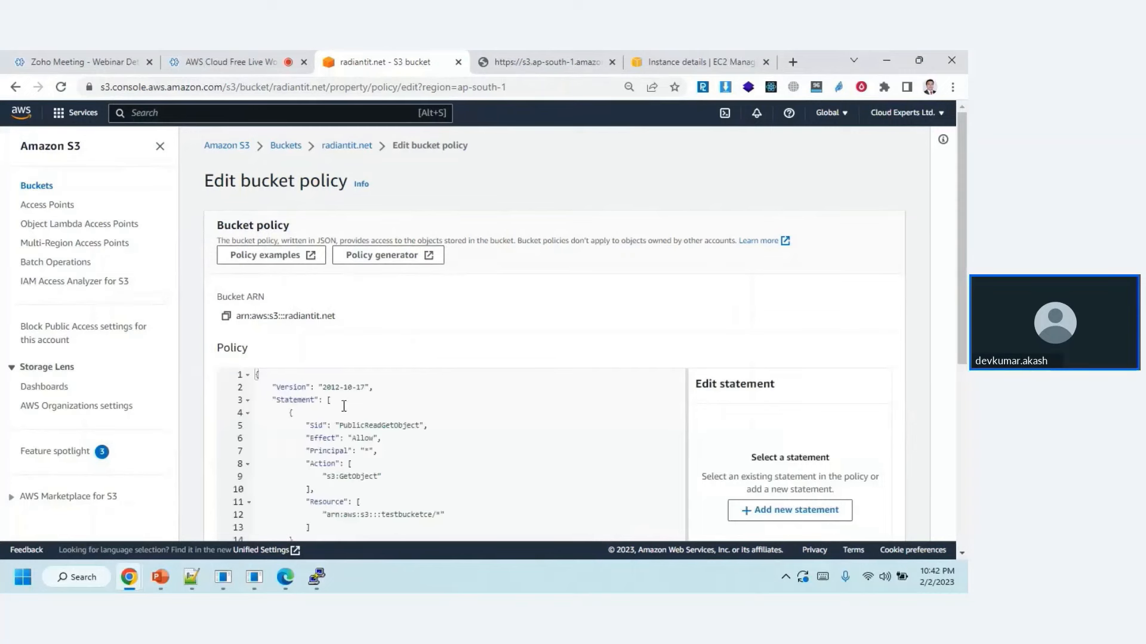
pyautogui.scroll(-1, 394, 399)
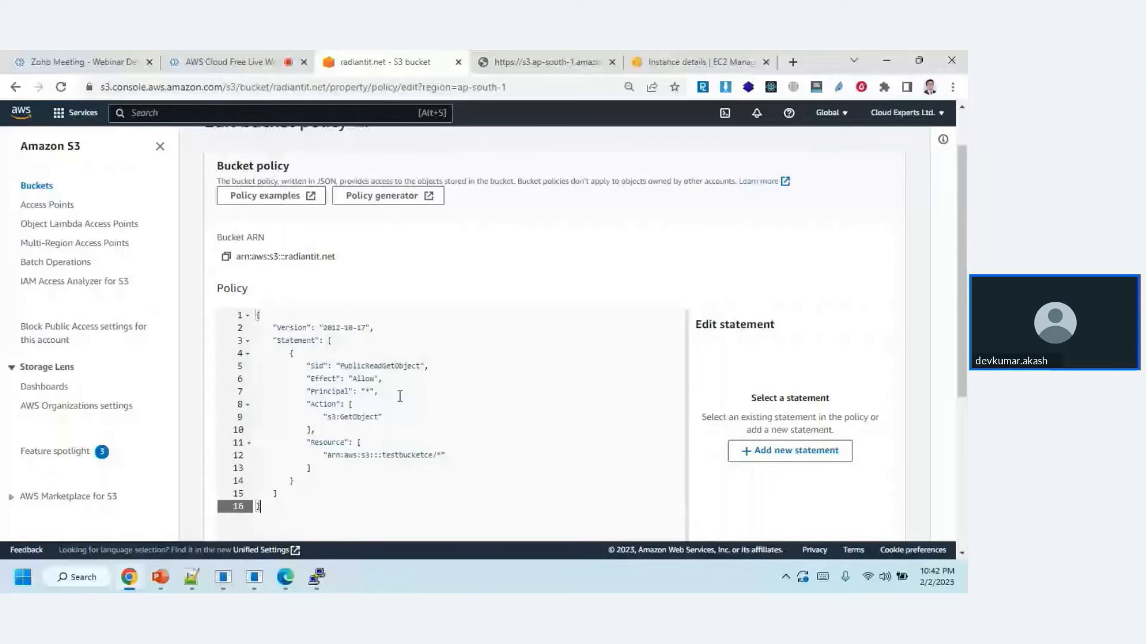
# Step: Select testbucketce in the policy's resource, open the list of buckets in a new tab and copy the name radiantit.net
pyautogui.doubleClick(405, 455)
pyautogui.click(545, 61)
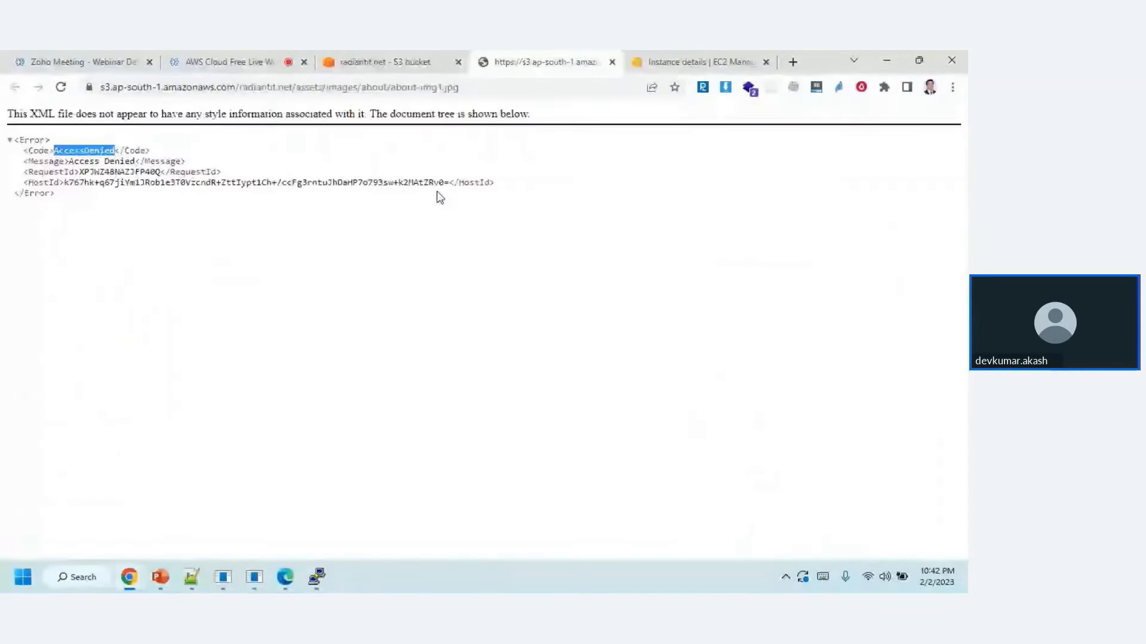
pyautogui.click(382, 62)
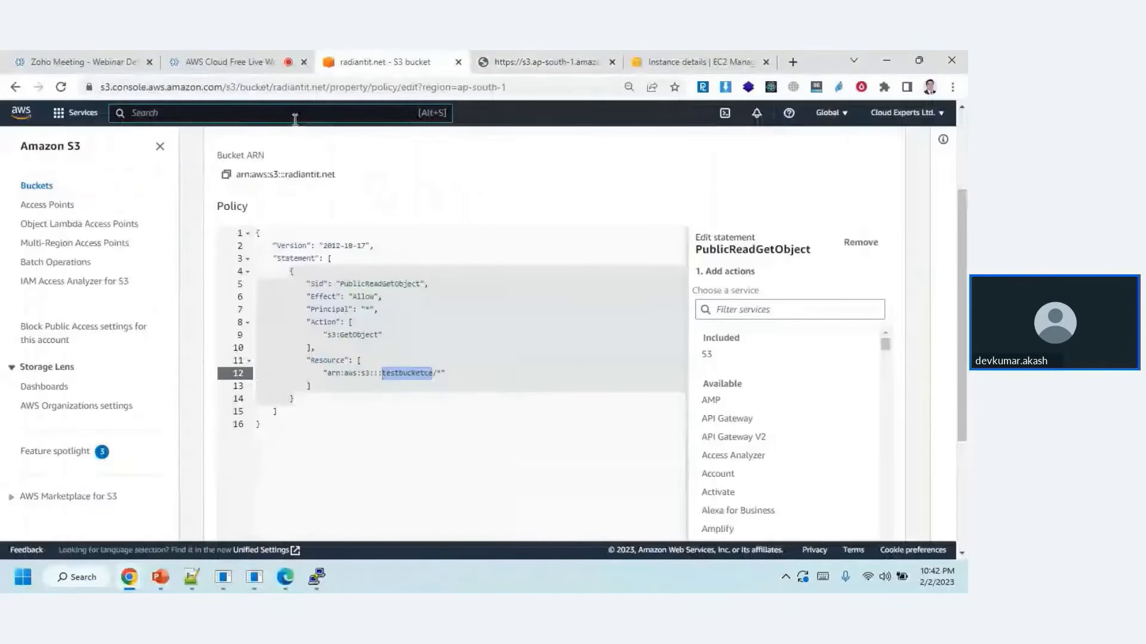
pyautogui.rightClick(35, 189)
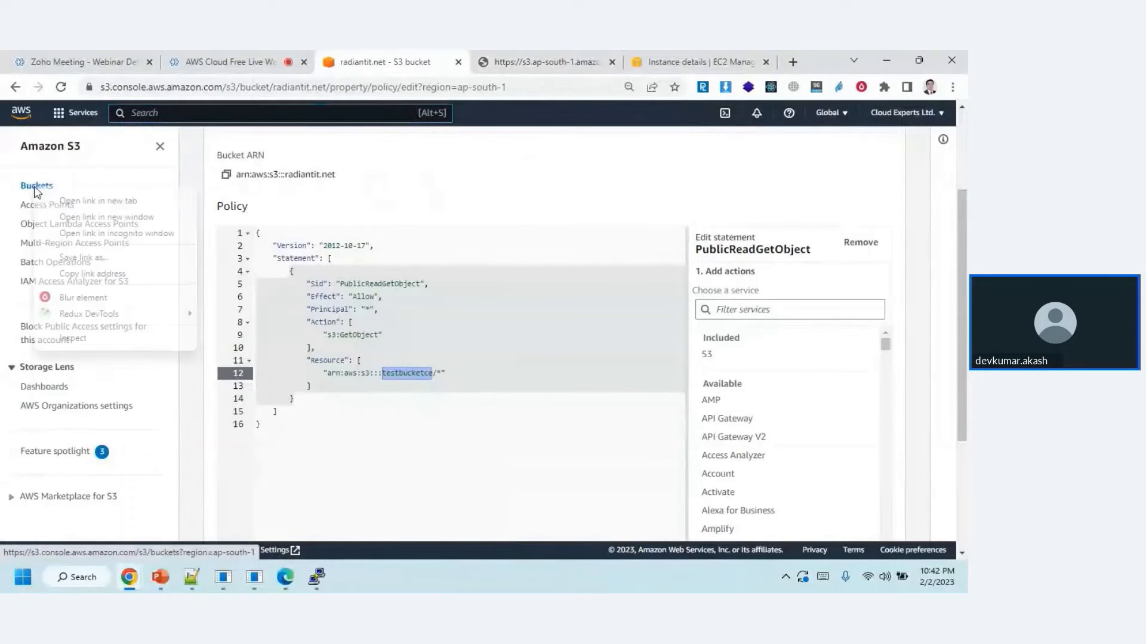
pyautogui.click(70, 200)
pyautogui.click(444, 61)
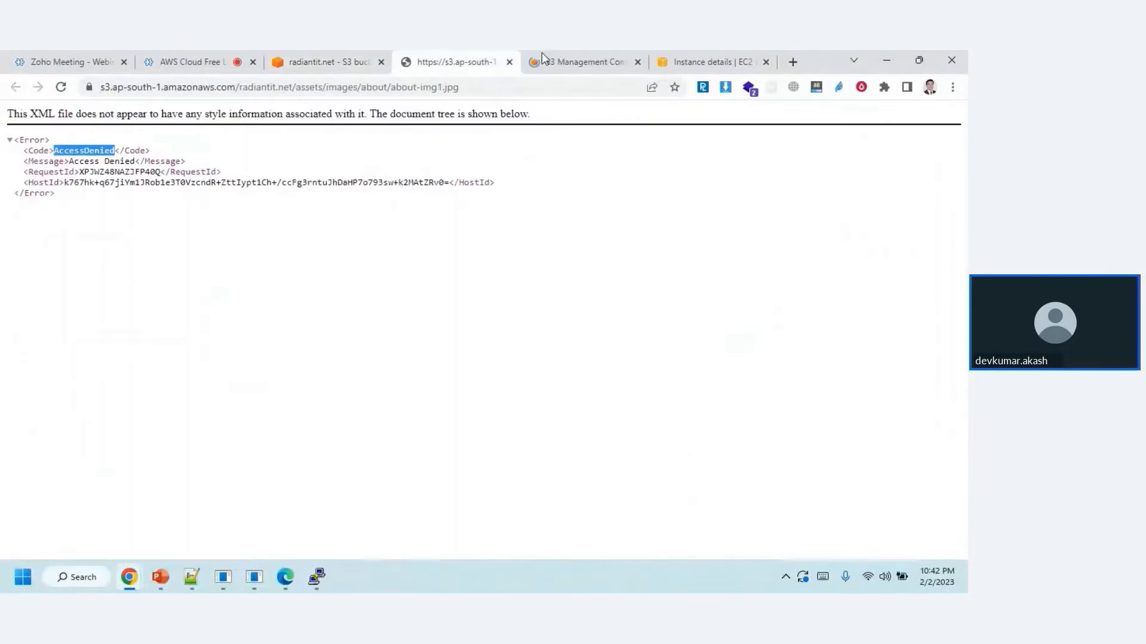
pyautogui.click(543, 59)
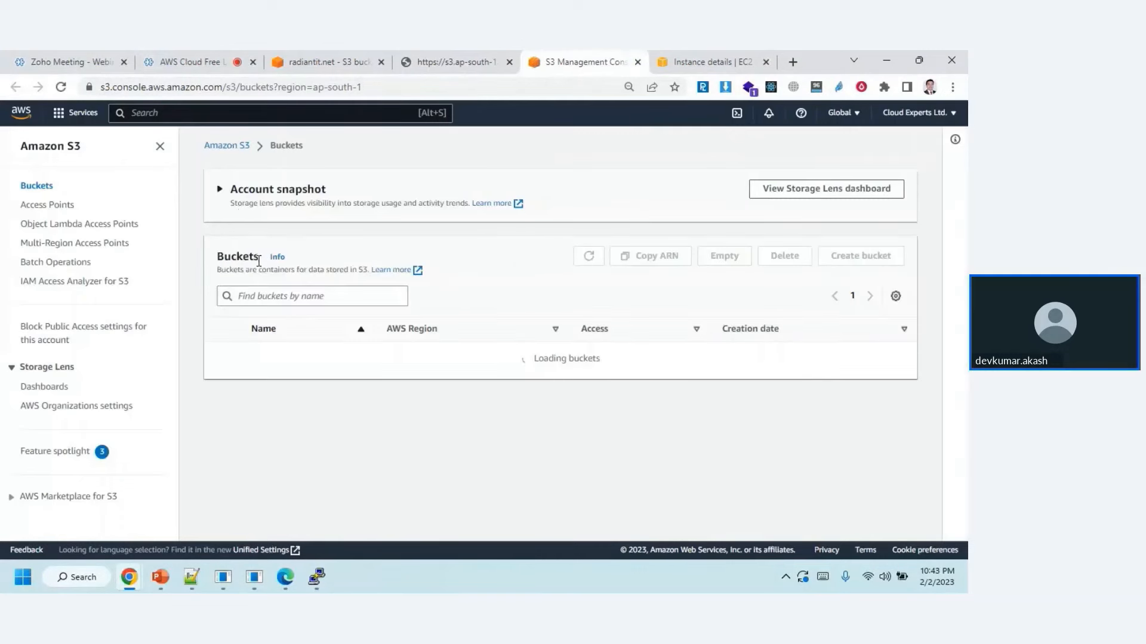
pyautogui.moveTo(301, 347); pyautogui.dragTo(251, 349)
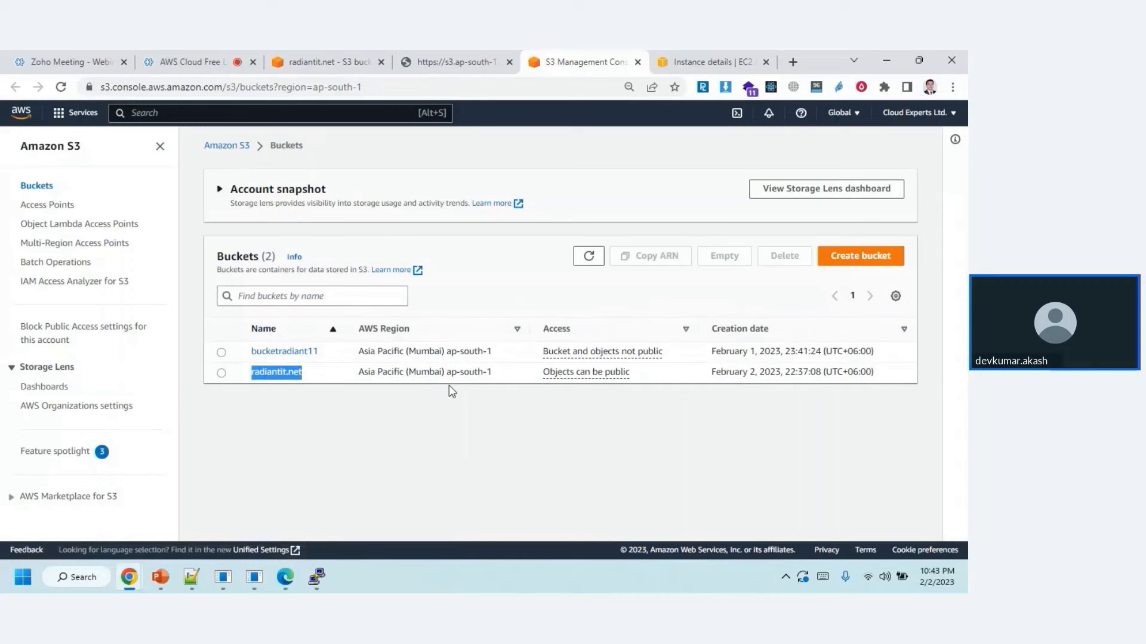
pyautogui.click(327, 61)
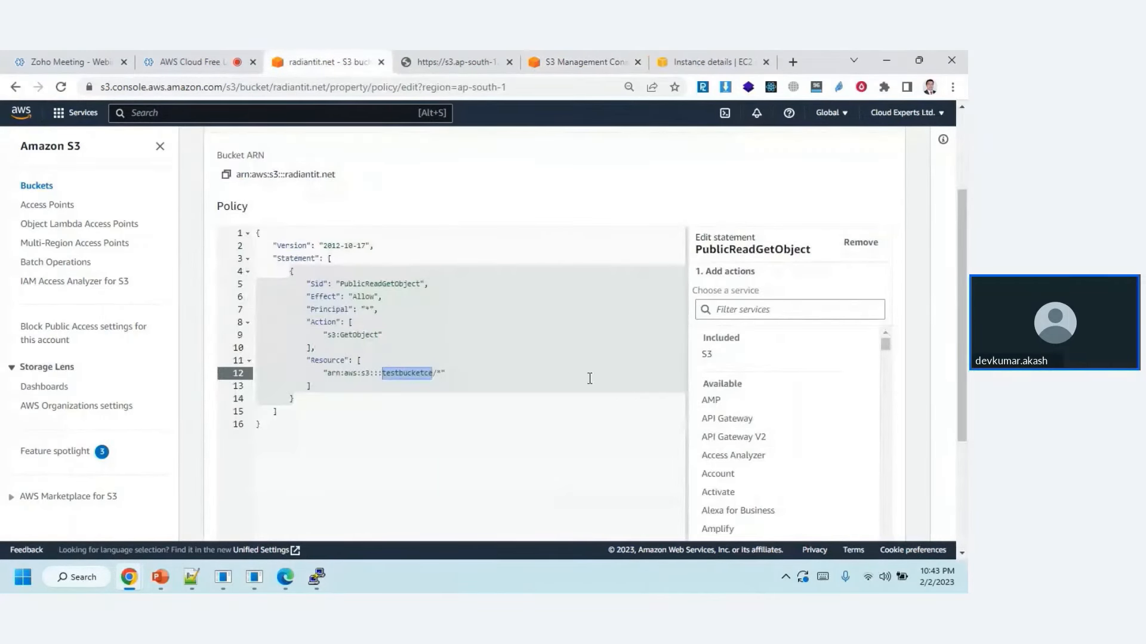
# Step: Try to replace testbucketce in the policy's resource ARN with the copied text, and undo the paste
pyautogui.click(433, 374)
pyautogui.hotkey('shift', 'Left')
pyautogui.hotkey('shift', 'Left')
pyautogui.hotkey('shift', 'Left')
pyautogui.hotkey('shift', 'Left')
pyautogui.hotkey('shift', 'Left')
pyautogui.hotkey('shift', 'Left')
pyautogui.hotkey('shift', 'Left')
pyautogui.hotkey('shift', 'Left')
pyautogui.hotkey('shift', 'Left')
pyautogui.hotkey('shift', 'Left')
pyautogui.hotkey('shift', 'Left')
pyautogui.hotkey('shift', 'Left')
pyautogui.hotkey('ctrl', 'v')
pyautogui.hotkey('ctrl', 'z')
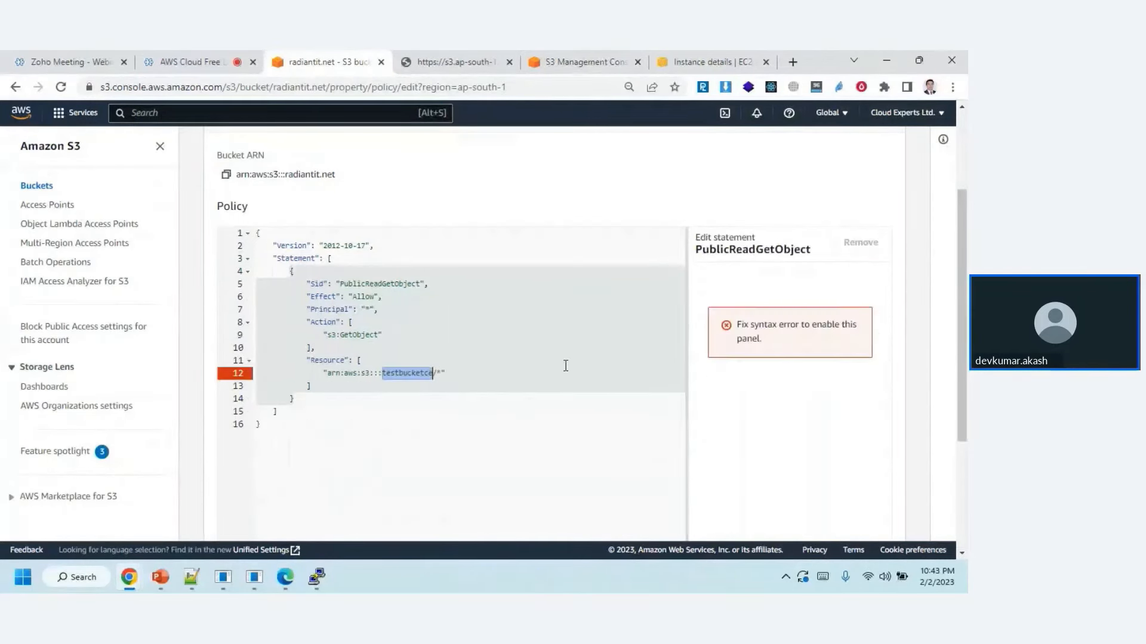
# Step: Copy the bucket name radiantit.net from the list of buckets again and put it in place of testbucketce in the resource ARN
pyautogui.click(720, 60)
pyautogui.click(582, 61)
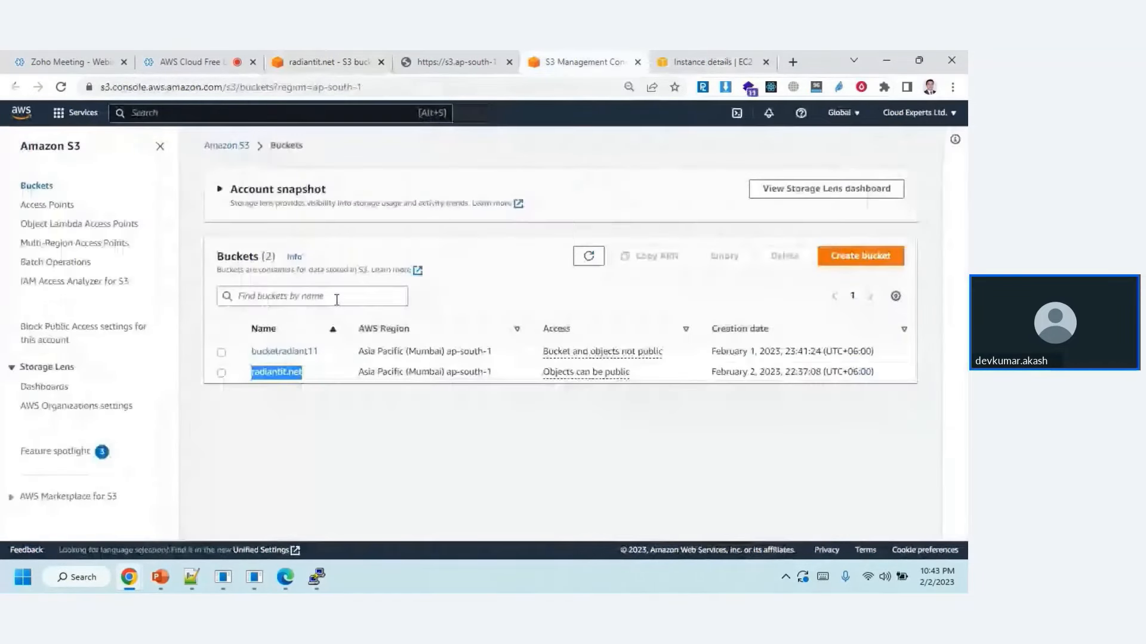
pyautogui.click(423, 56)
pyautogui.click(322, 58)
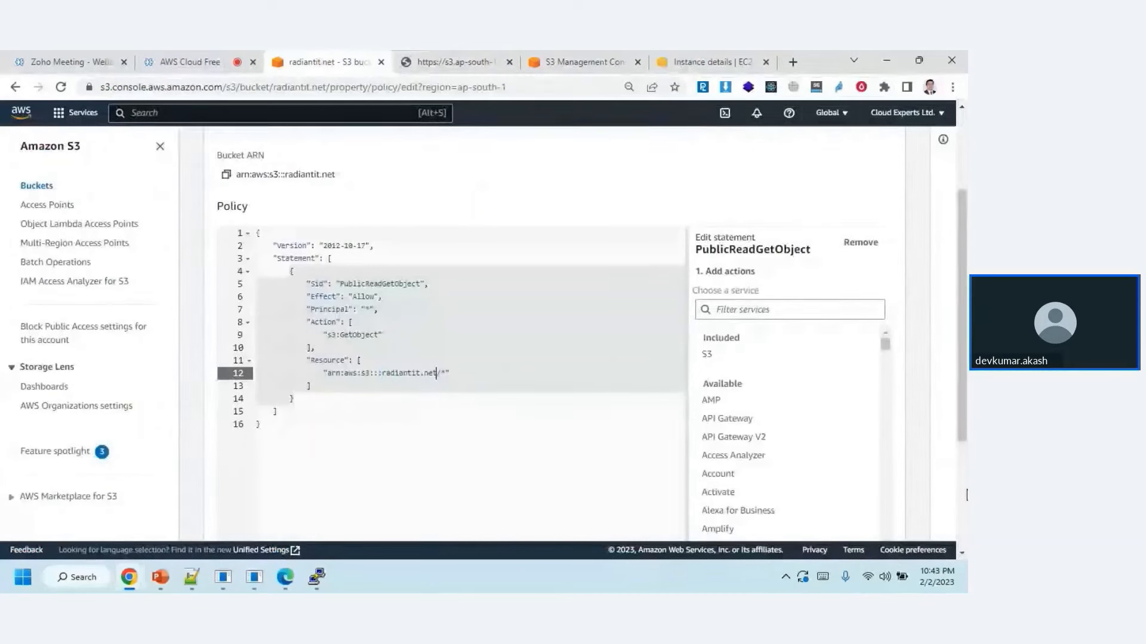
# Step: Check the edited policy for the radiantit.net bucket and save the changes
pyautogui.scroll(-2, 478, 397)
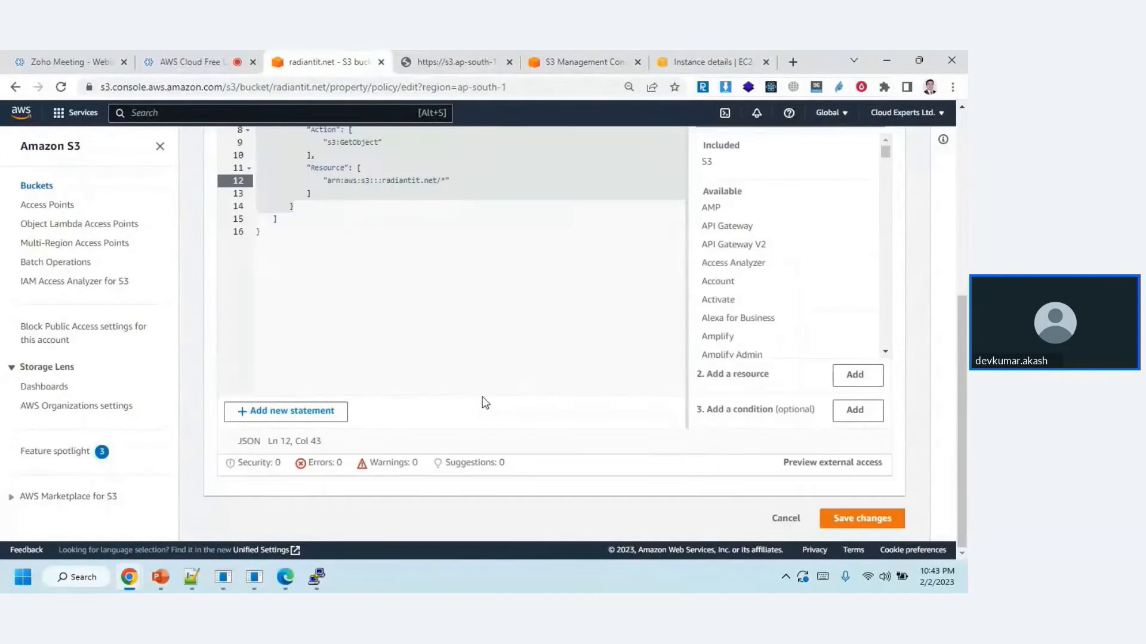
pyautogui.scroll(2, 425, 306)
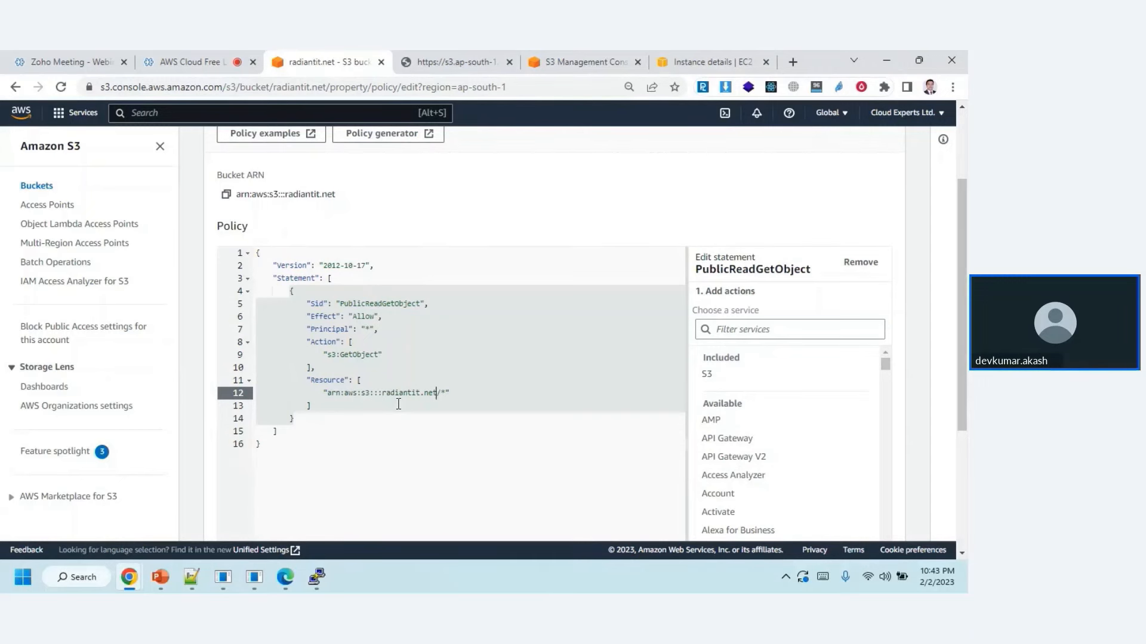
pyautogui.scroll(-4, 558, 417)
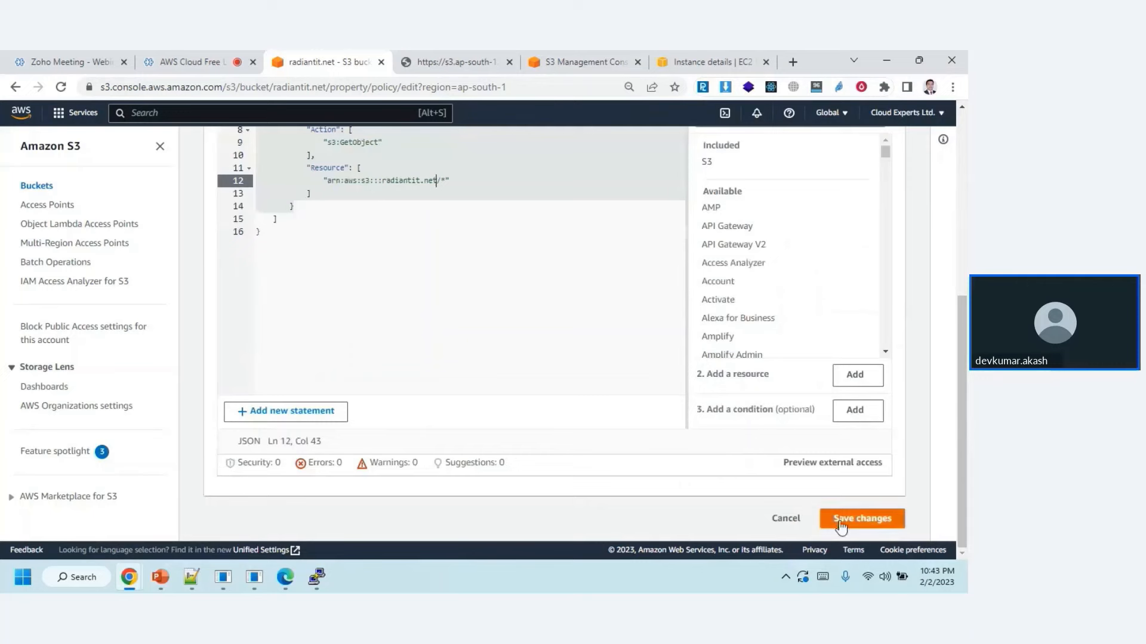
pyautogui.click(841, 524)
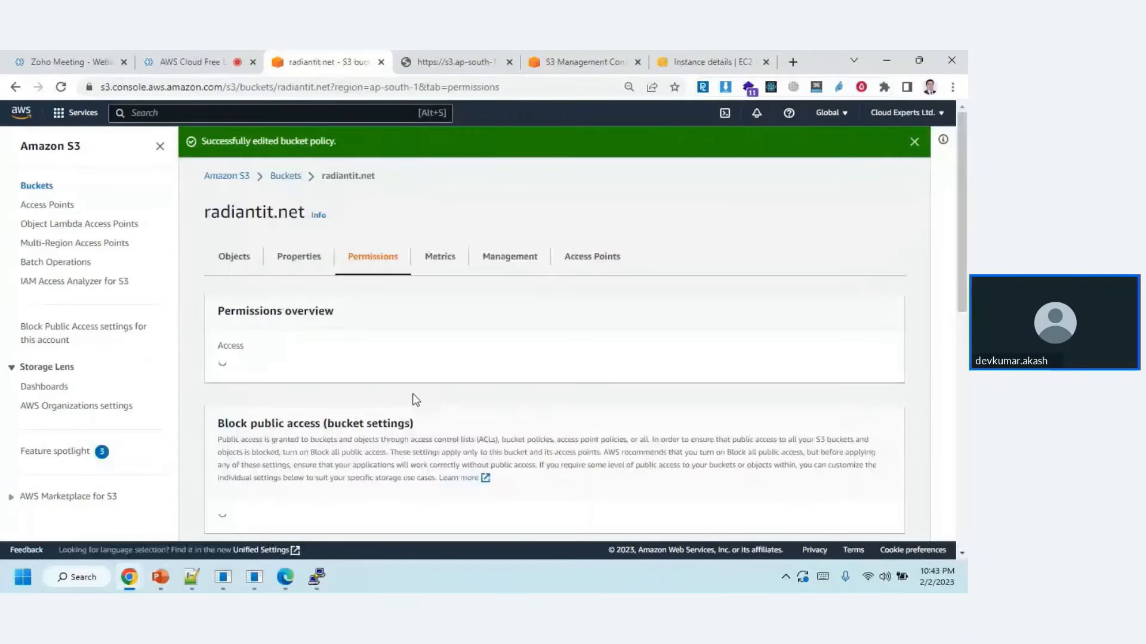
# Step: Reload the public URL of about-img1.jpg to test whether the bucket's object can be read
pyautogui.click(721, 64)
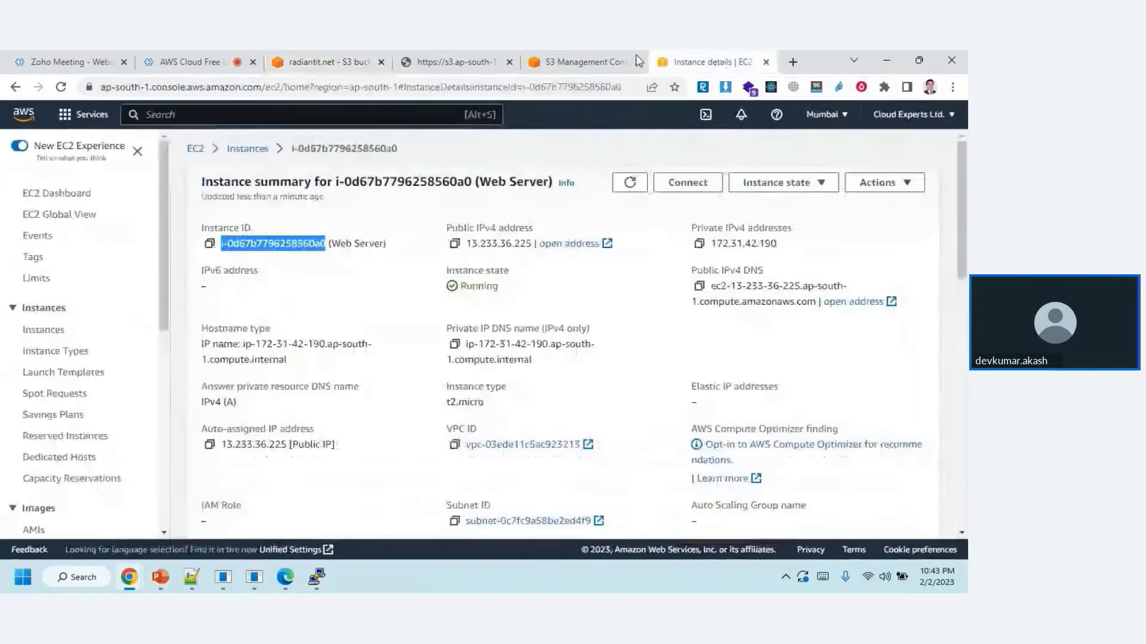
pyautogui.click(456, 62)
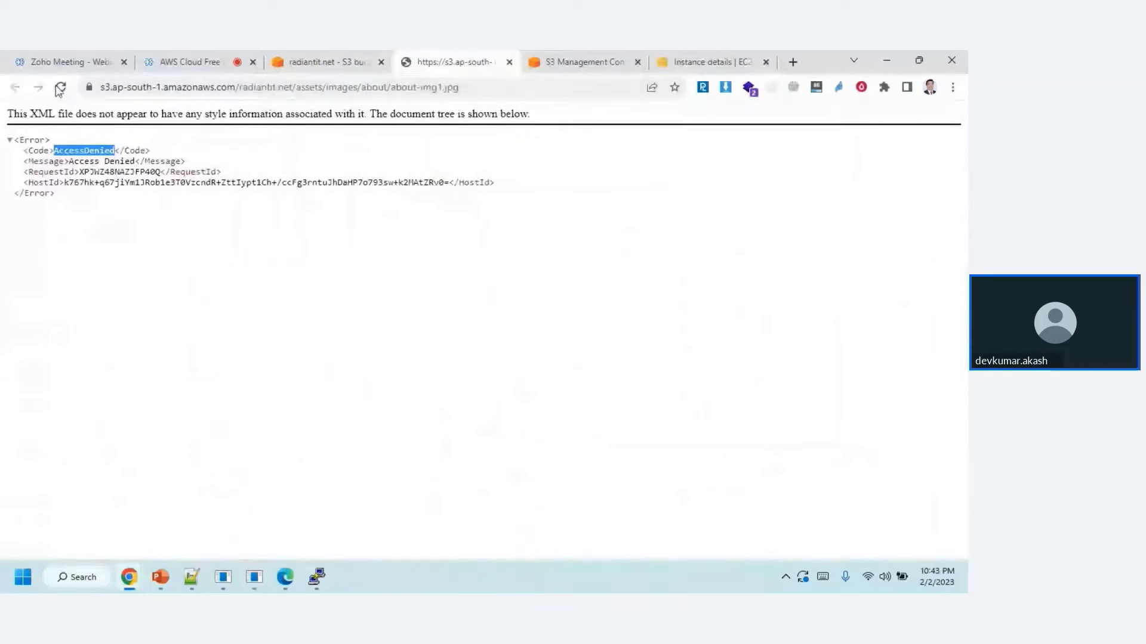
pyautogui.click(61, 87)
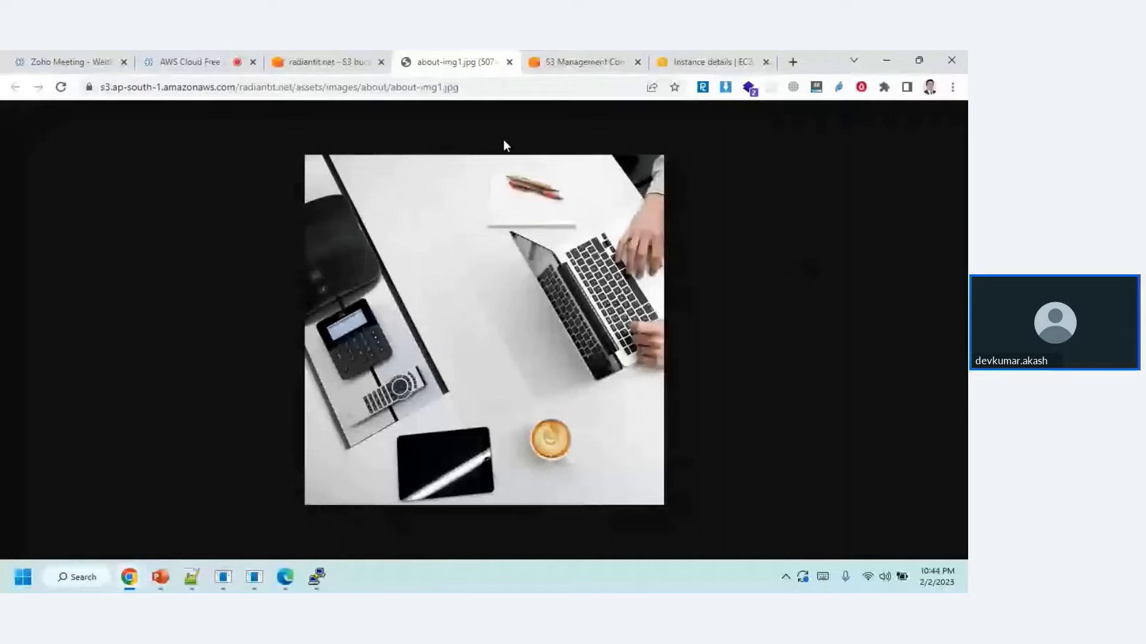
# Step: Return to the list of buckets and open the static website hosting settings of radiantit.net for editing
pyautogui.click(328, 62)
pyautogui.click(227, 178)
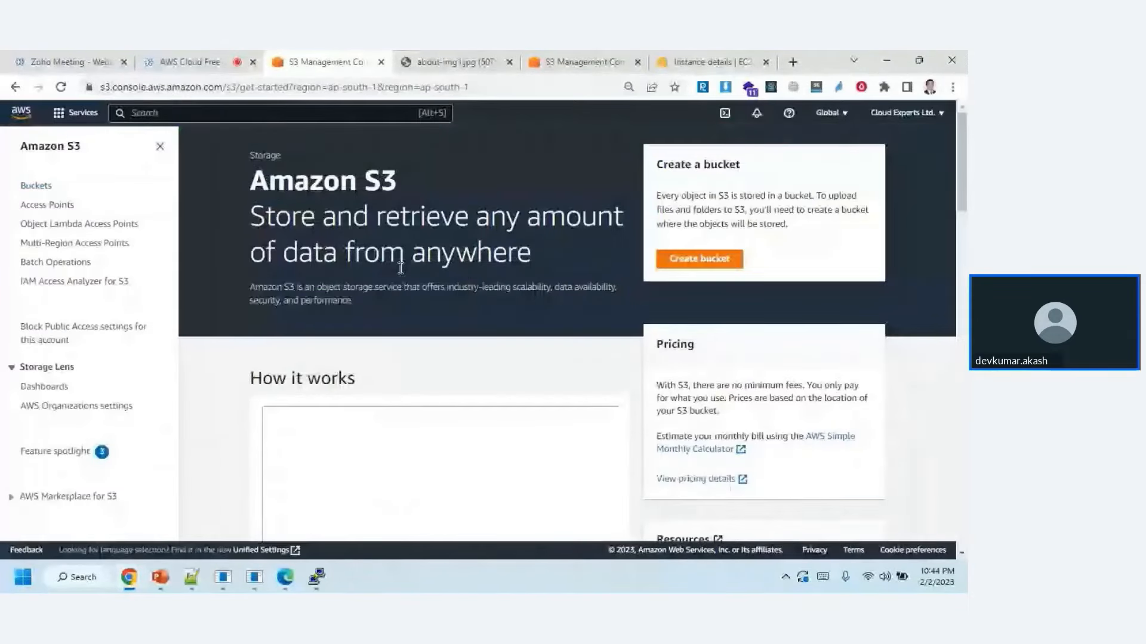
pyautogui.click(31, 187)
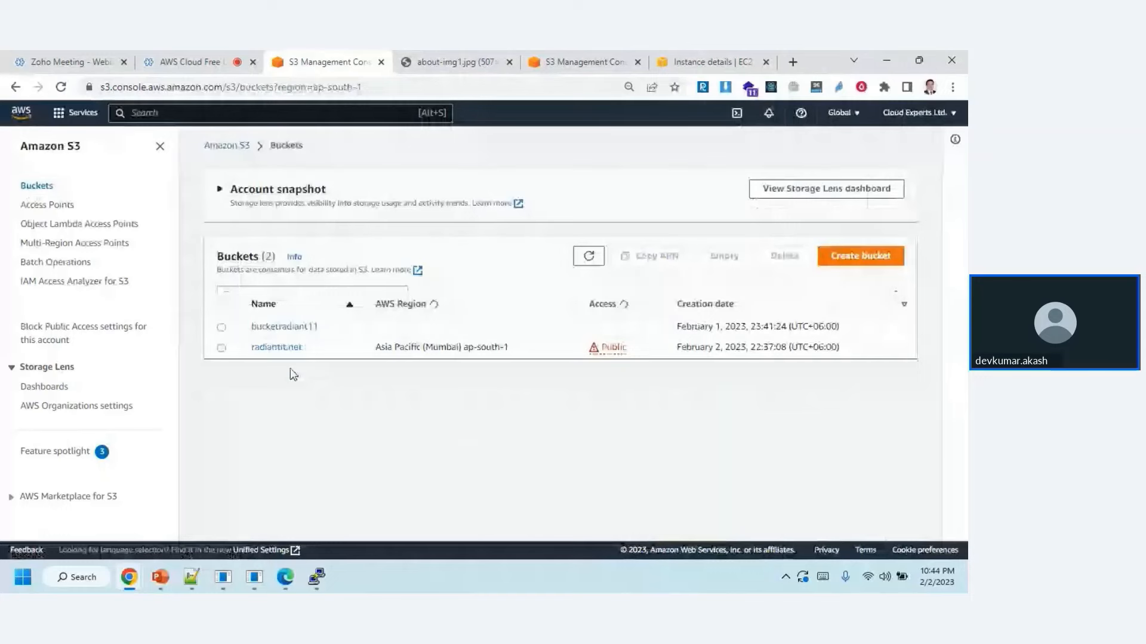
pyautogui.click(276, 346)
pyautogui.click(300, 238)
pyautogui.scroll(-10, 380, 405)
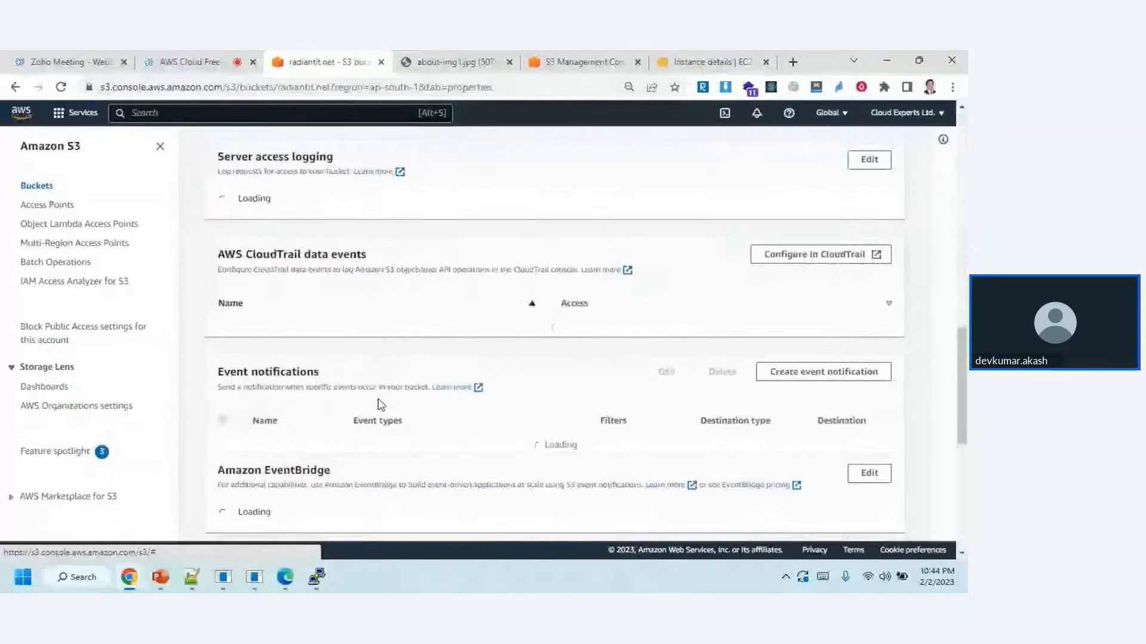
pyautogui.scroll(-5, 382, 409)
pyautogui.scroll(-6, 389, 413)
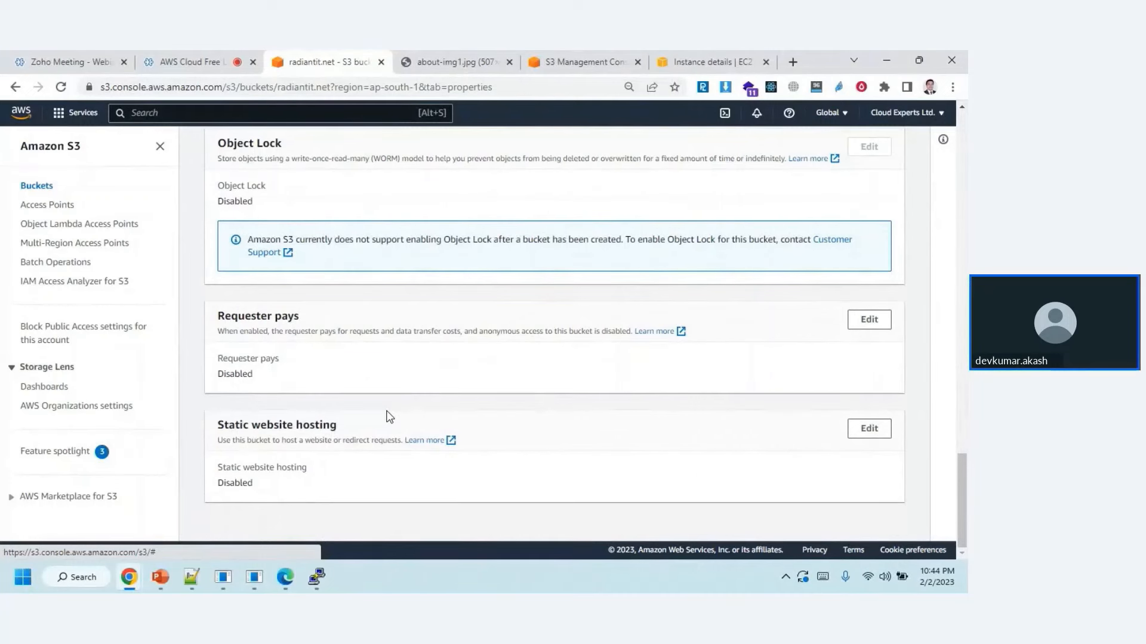
pyautogui.click(867, 431)
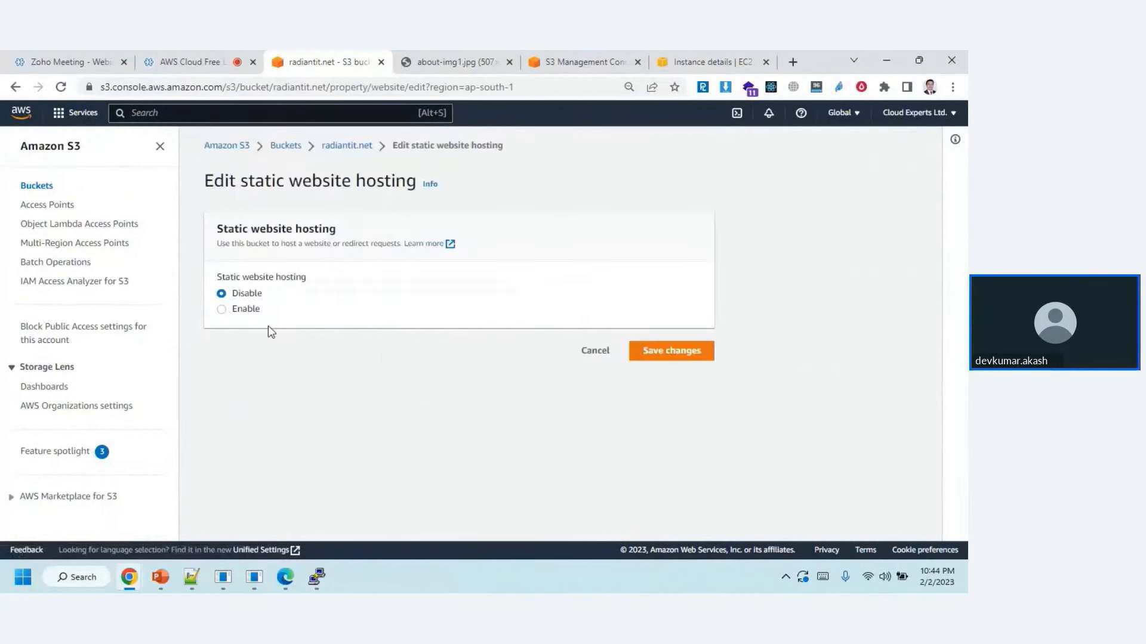
# Step: Enable static website hosting for the bucket and try to save the changes without an index document
pyautogui.click(222, 309)
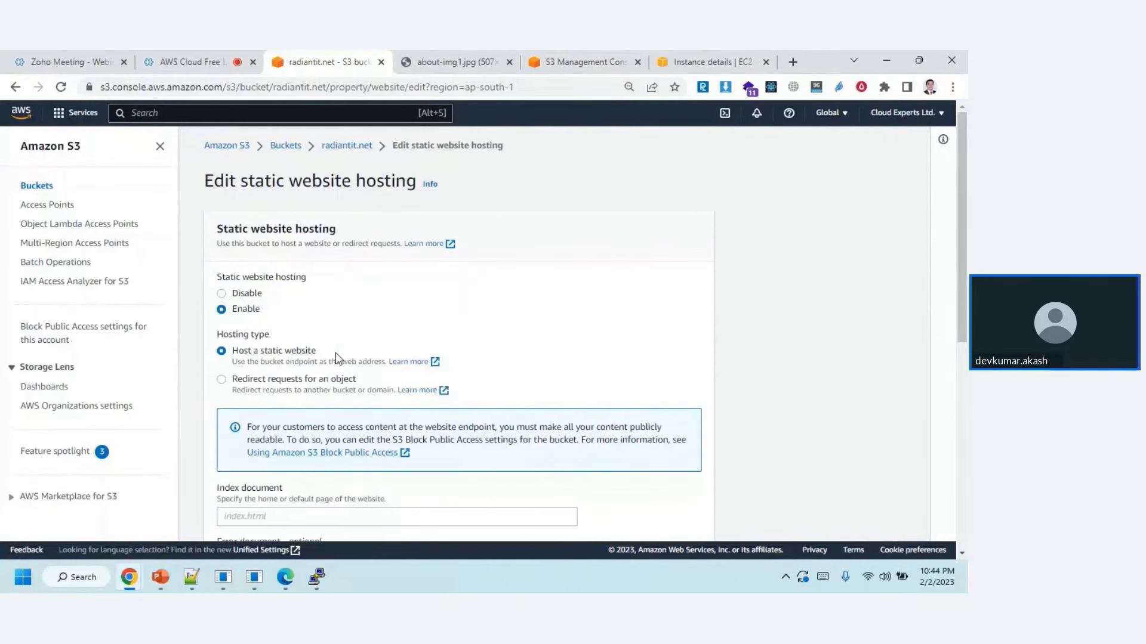
pyautogui.scroll(-2, 453, 359)
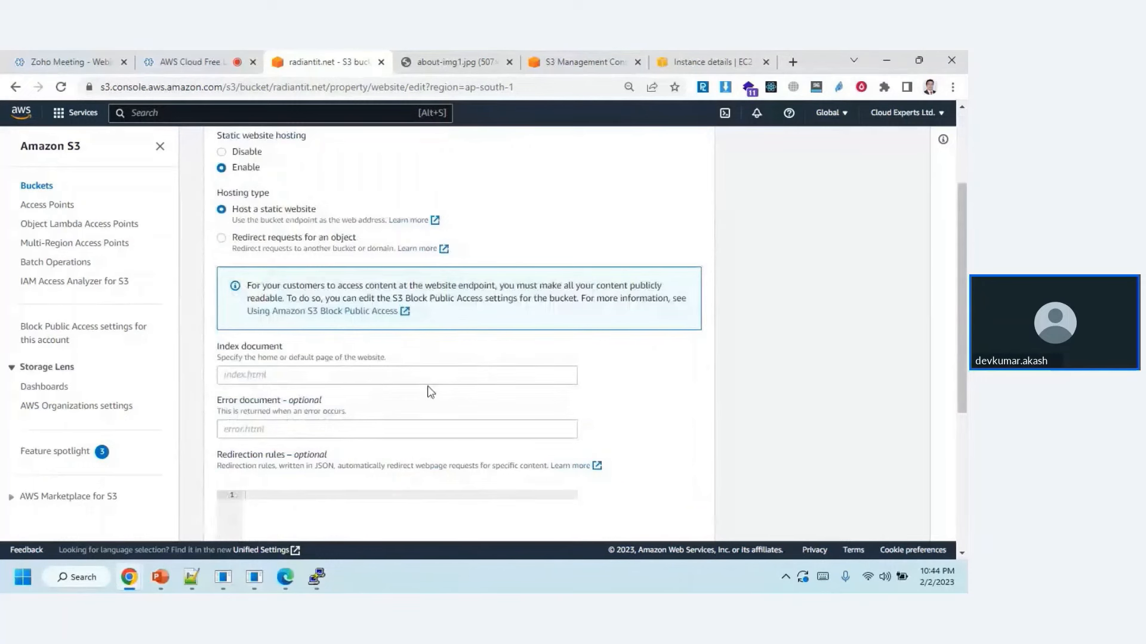
pyautogui.scroll(-2, 379, 381)
pyautogui.scroll(-2, 435, 382)
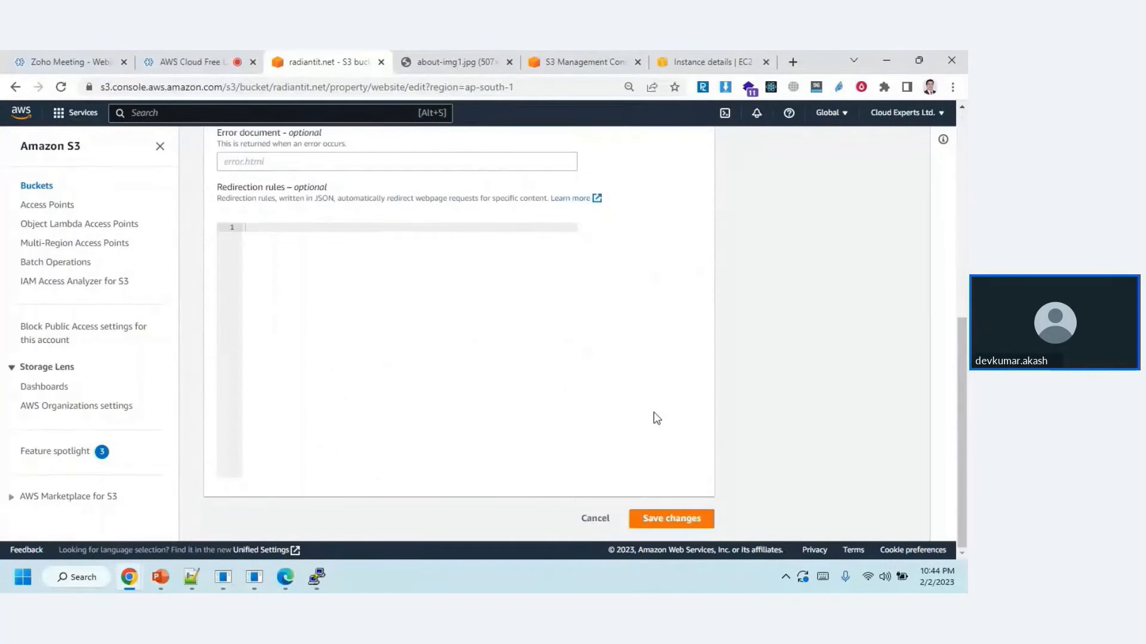
pyautogui.click(644, 517)
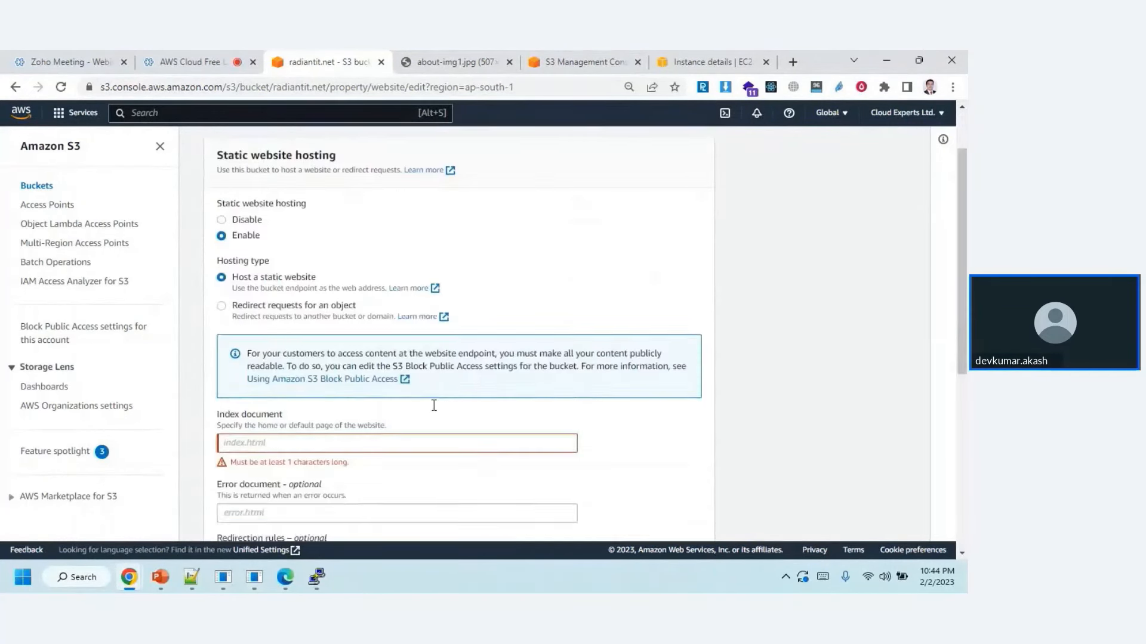
# Step: Set the index document to index.html and save the static website hosting changes
pyautogui.scroll(1, 412, 430)
pyautogui.scroll(-1, 387, 460)
pyautogui.scroll(-2, 387, 461)
pyautogui.click(286, 303)
pyautogui.write('index.html')
pyautogui.scroll(-2, 704, 355)
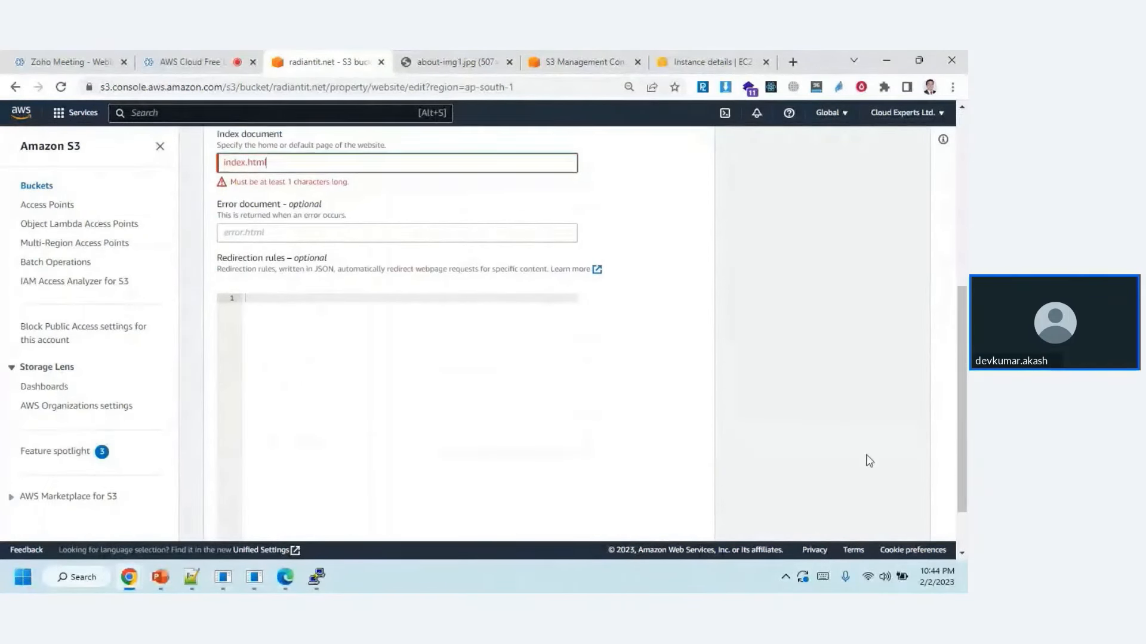
pyautogui.scroll(-1, 811, 468)
pyautogui.click(705, 520)
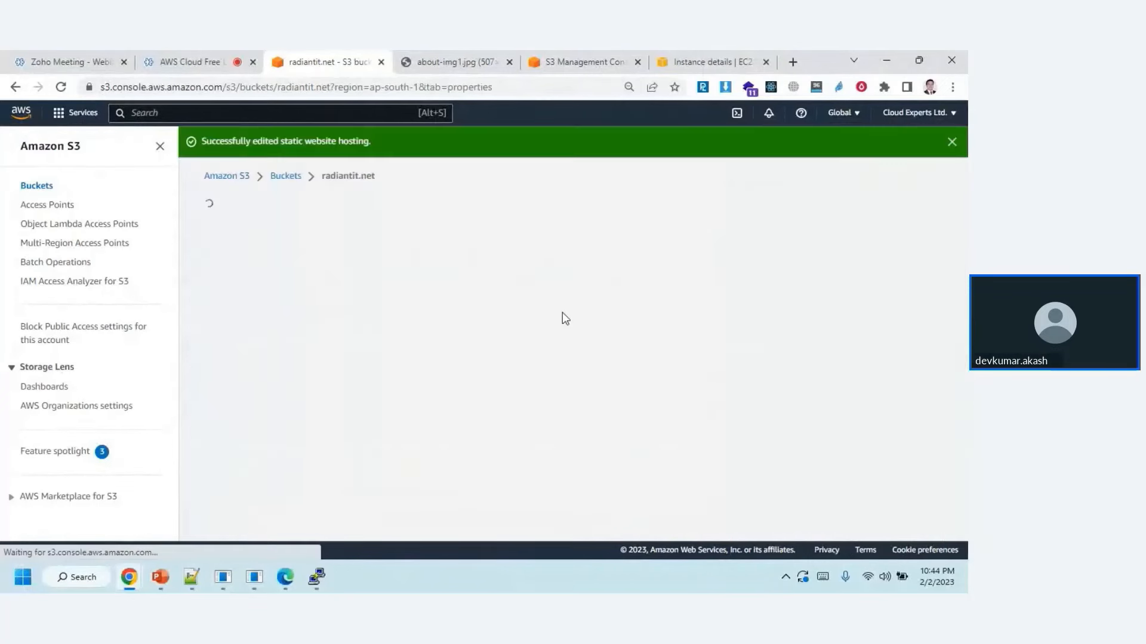
# Step: Reopen the properties of the radiantit.net bucket and open its website endpoint from the static website hosting section
pyautogui.click(285, 175)
pyautogui.click(275, 373)
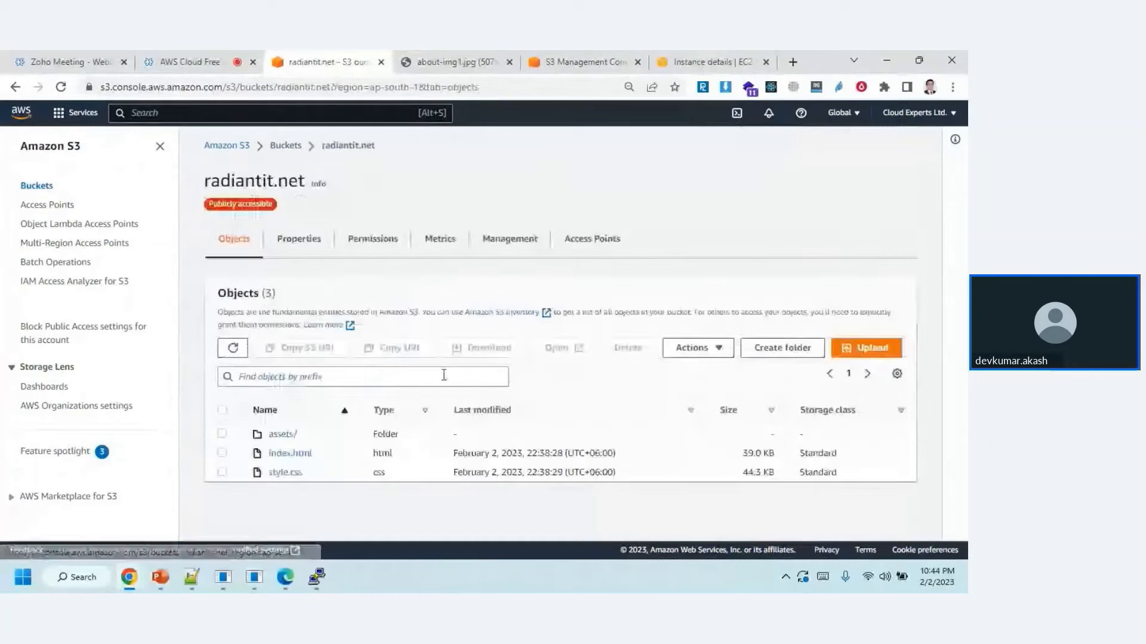
pyautogui.click(306, 244)
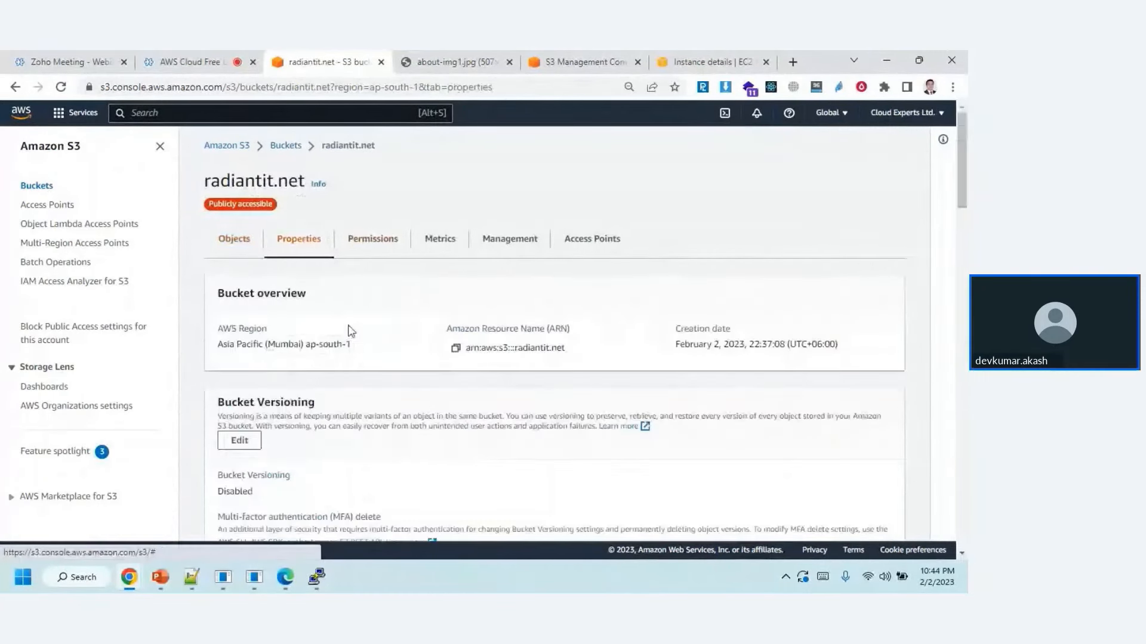
pyautogui.scroll(-15, 351, 330)
pyautogui.scroll(-10, 406, 409)
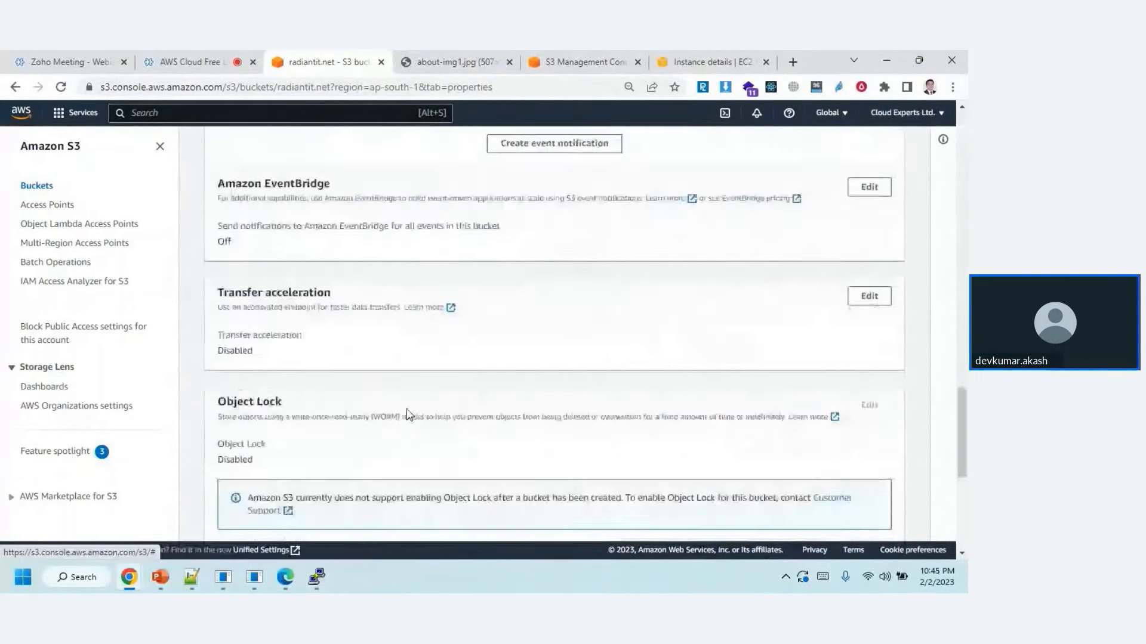
pyautogui.moveTo(219, 322); pyautogui.dragTo(339, 324)
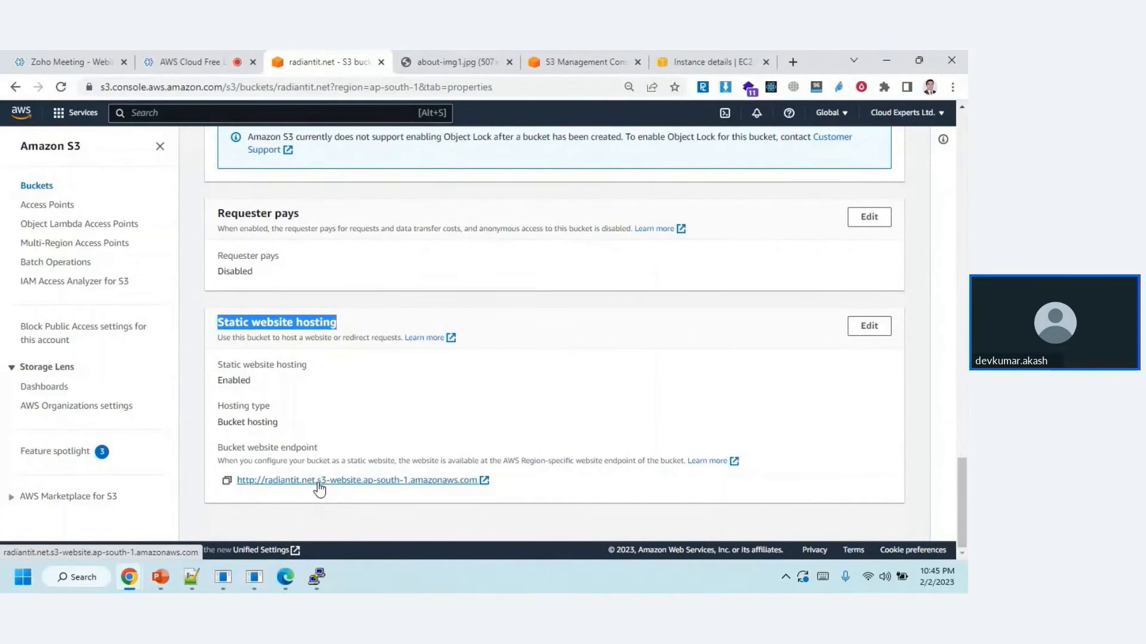
pyautogui.click(412, 488)
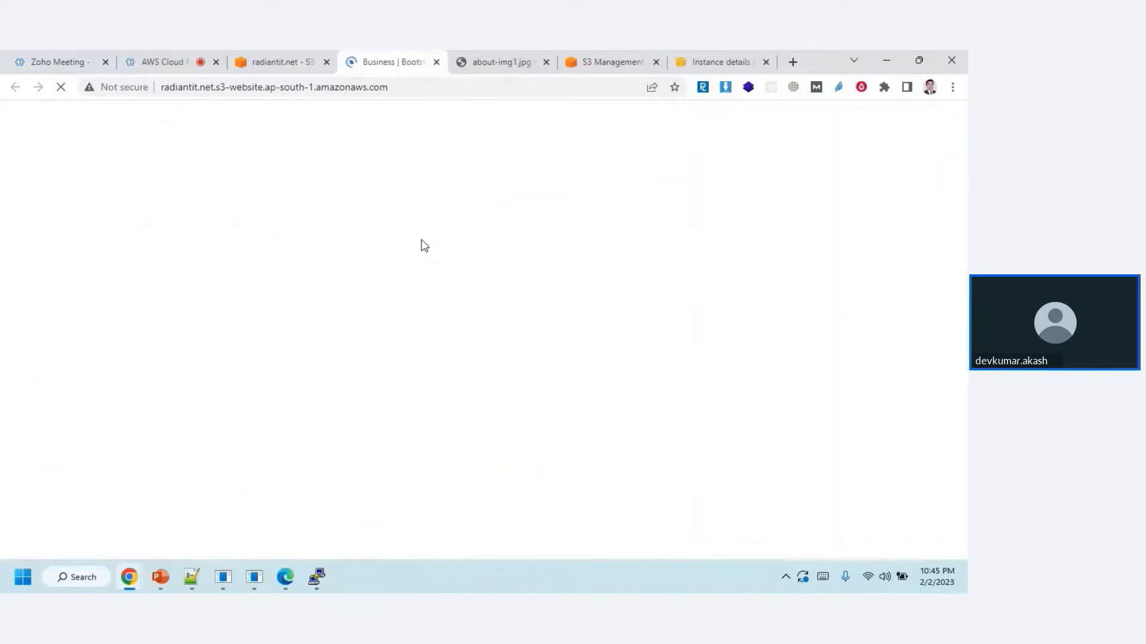